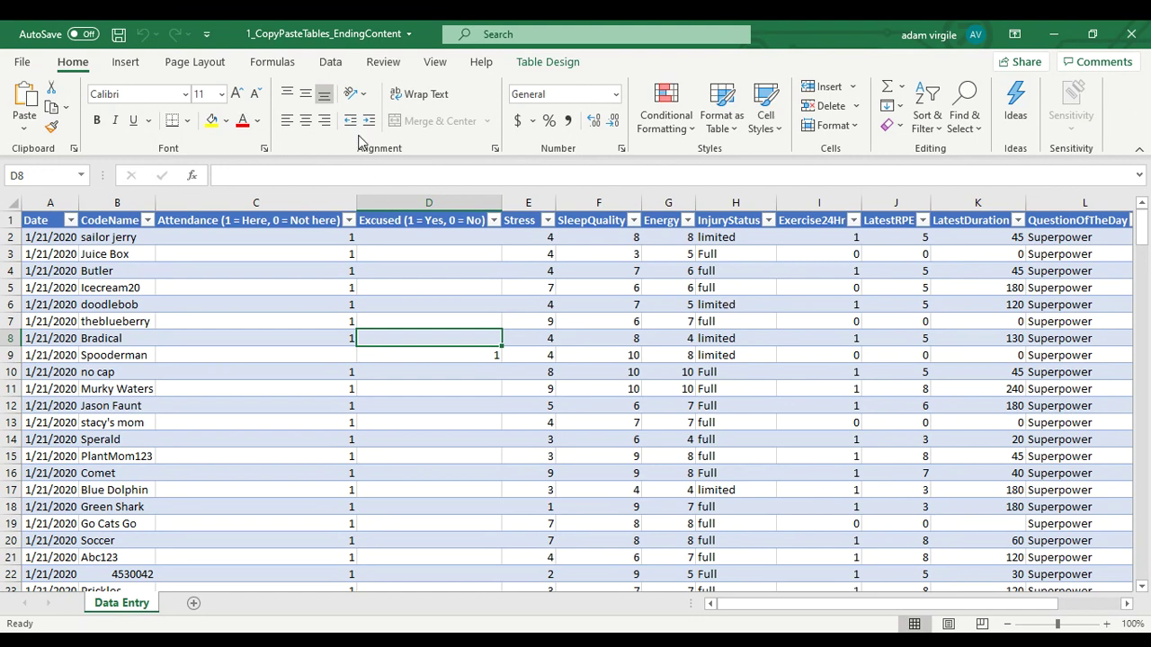
# Examine the table's name and columns, including the LatestRPE and LatestDuration entries in the first record.
pyautogui.click(542, 63)
pyautogui.click(32, 107)
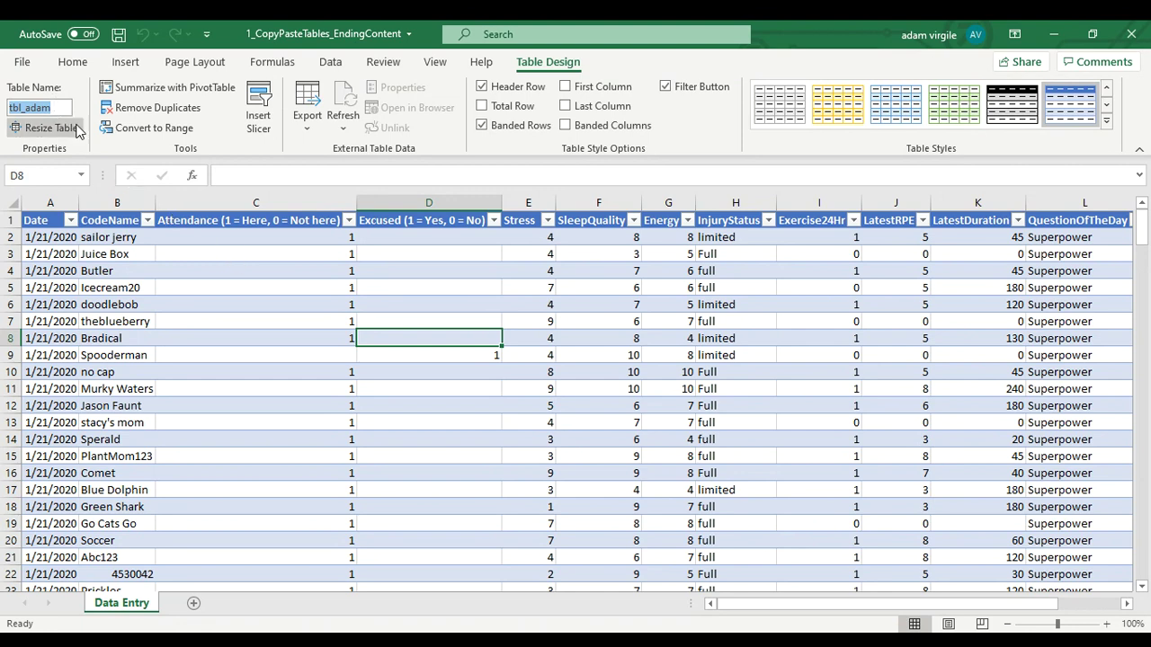
pyautogui.click(428, 289)
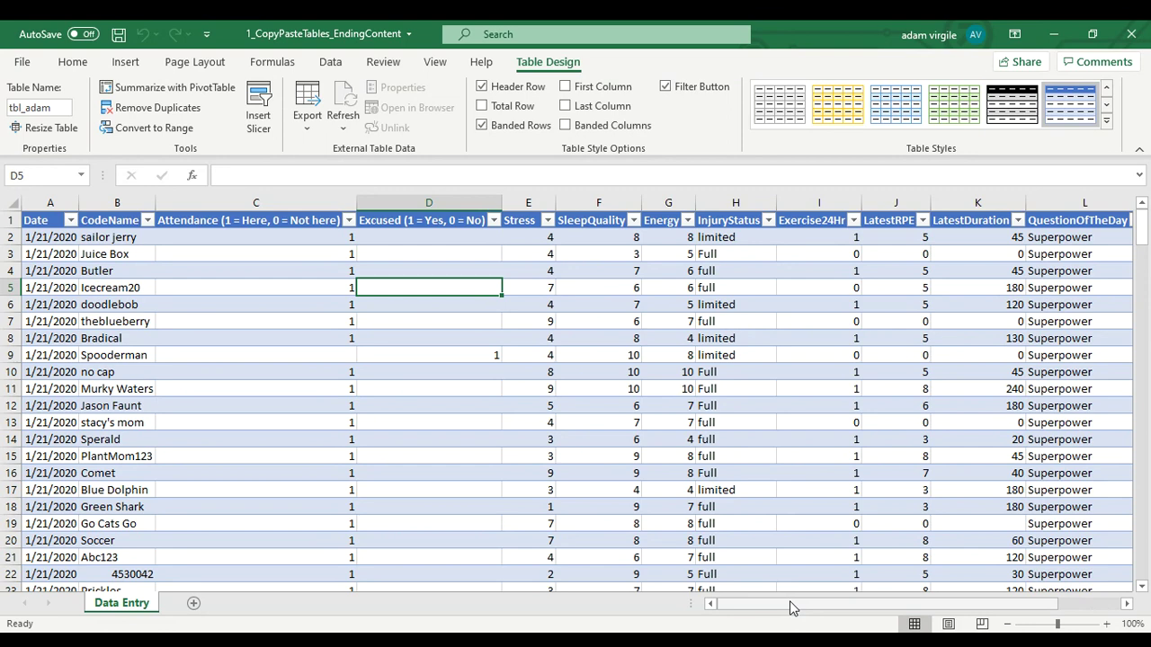
pyautogui.moveTo(791, 609); pyautogui.dragTo(881, 607)
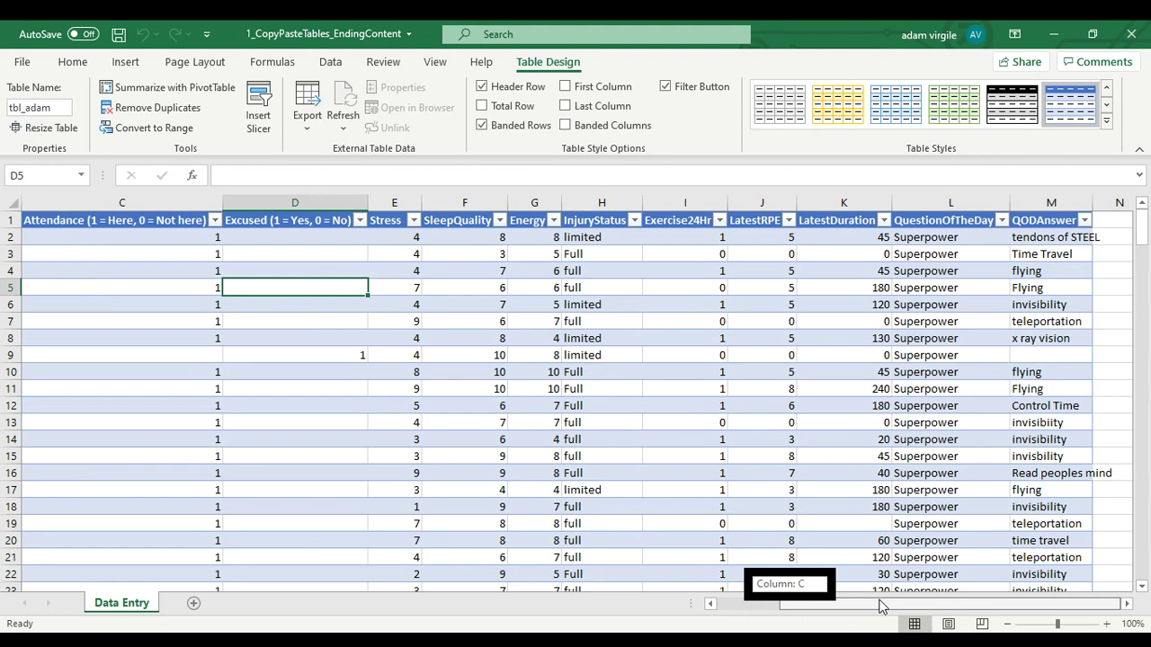
pyautogui.moveTo(881, 607); pyautogui.dragTo(809, 607)
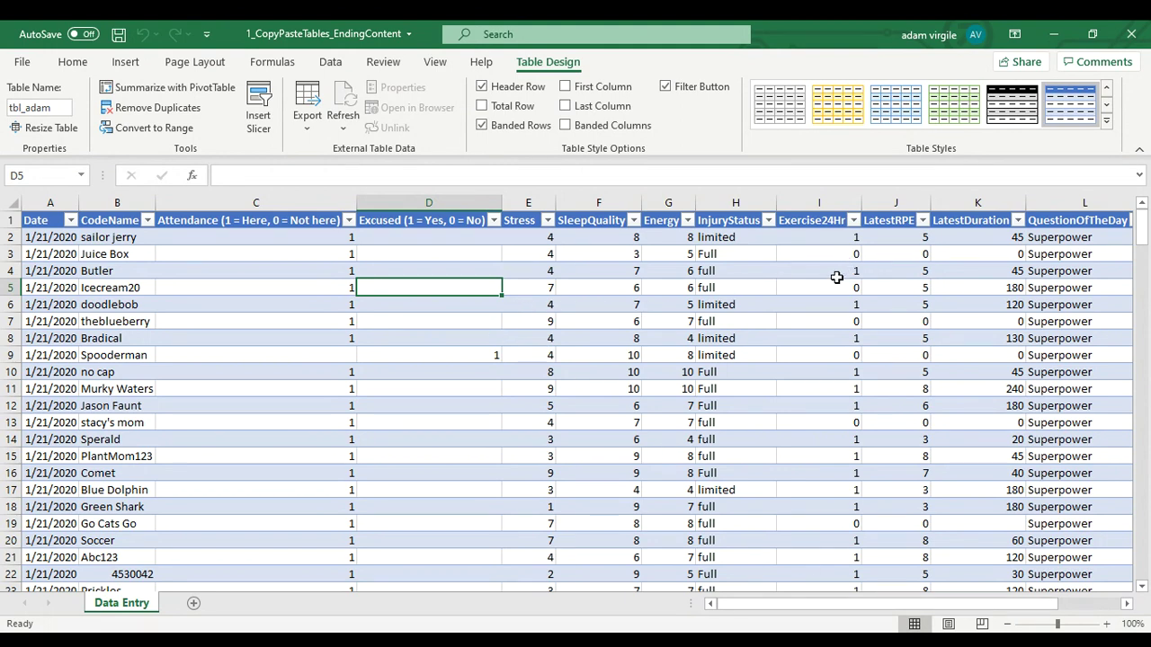
pyautogui.click(906, 239)
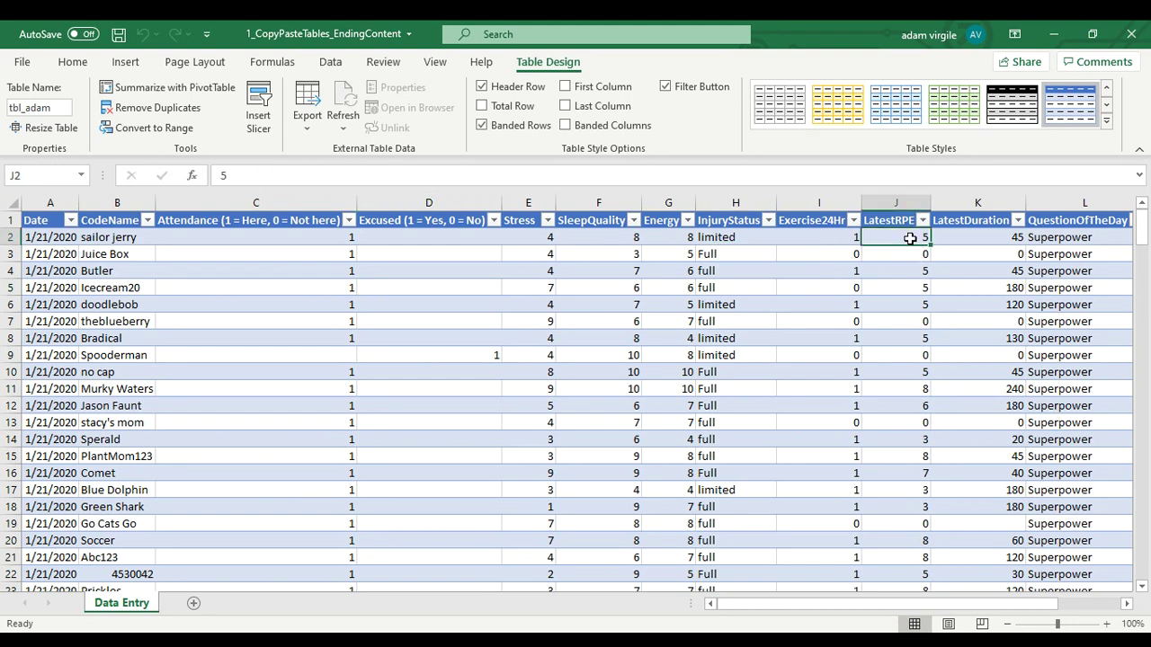
pyautogui.click(981, 239)
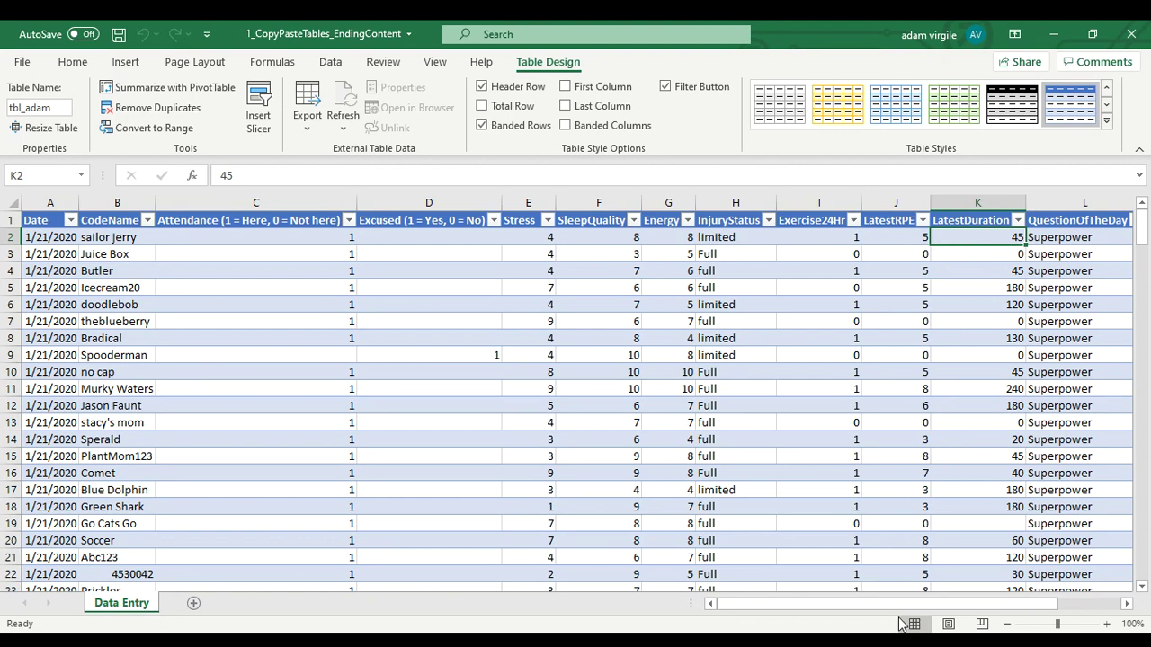
# Insert a new table column directly before the QODAnswer column.
pyautogui.moveTo(897, 606); pyautogui.dragTo(913, 607)
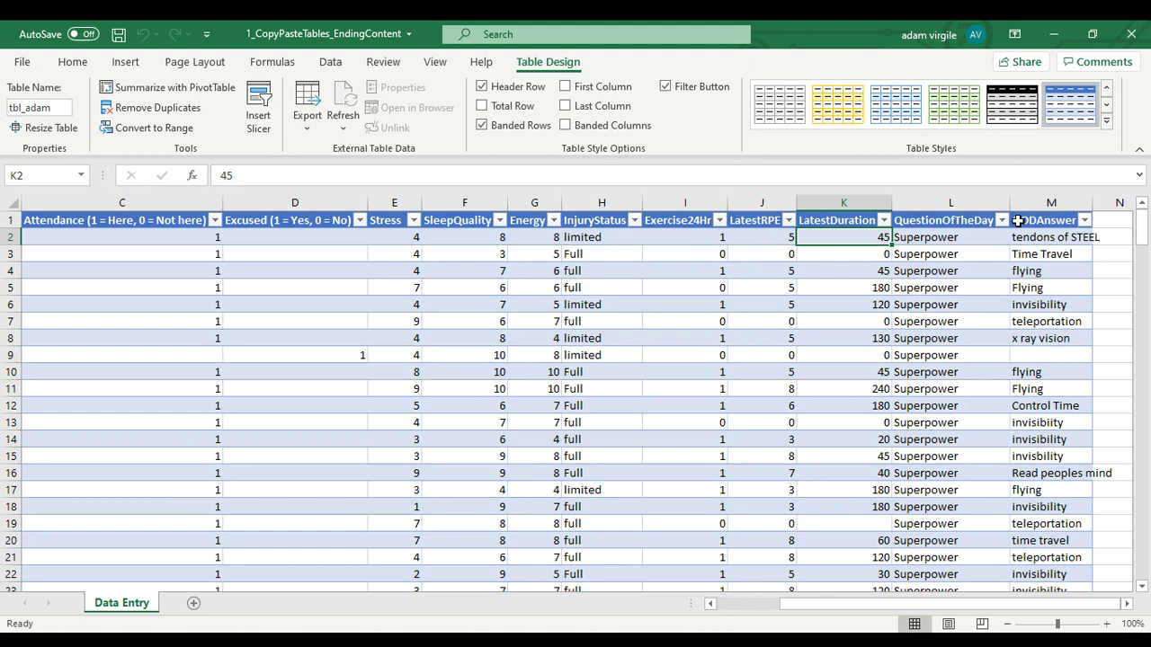
pyautogui.click(1044, 202)
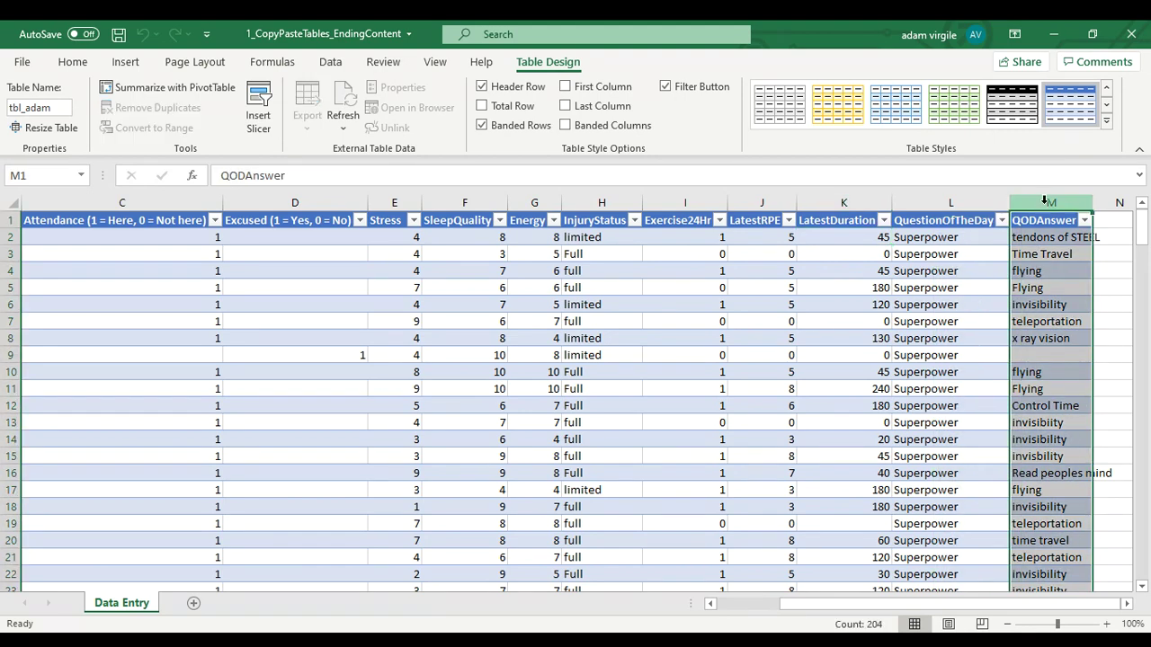
pyautogui.rightClick(1044, 203)
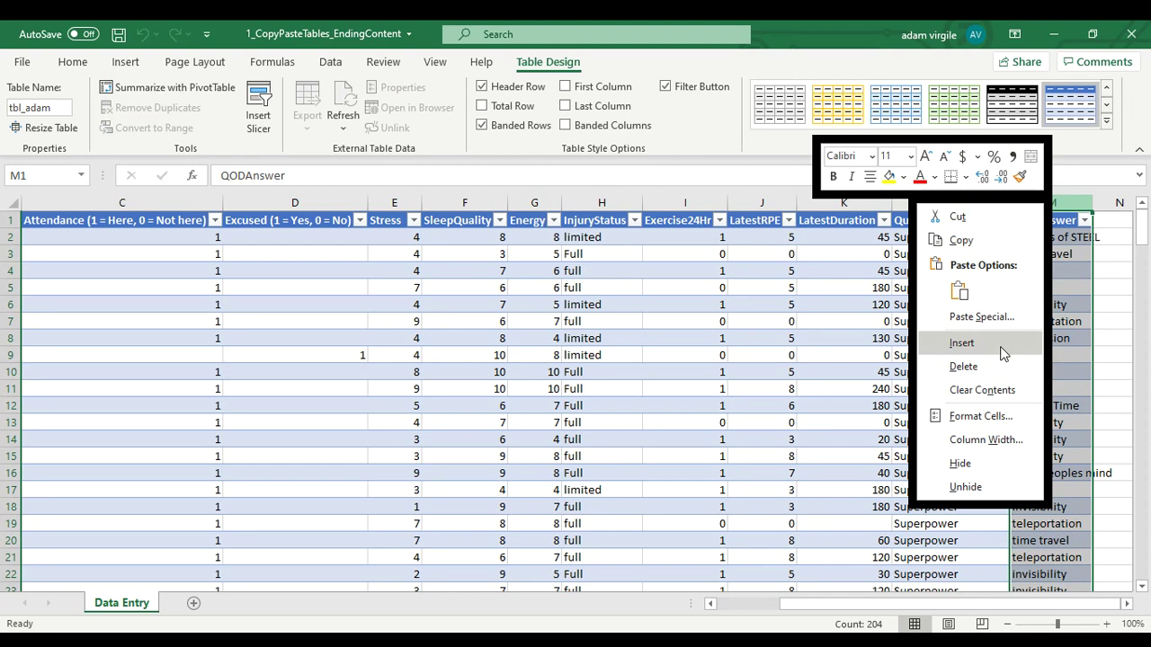
pyautogui.click(1001, 347)
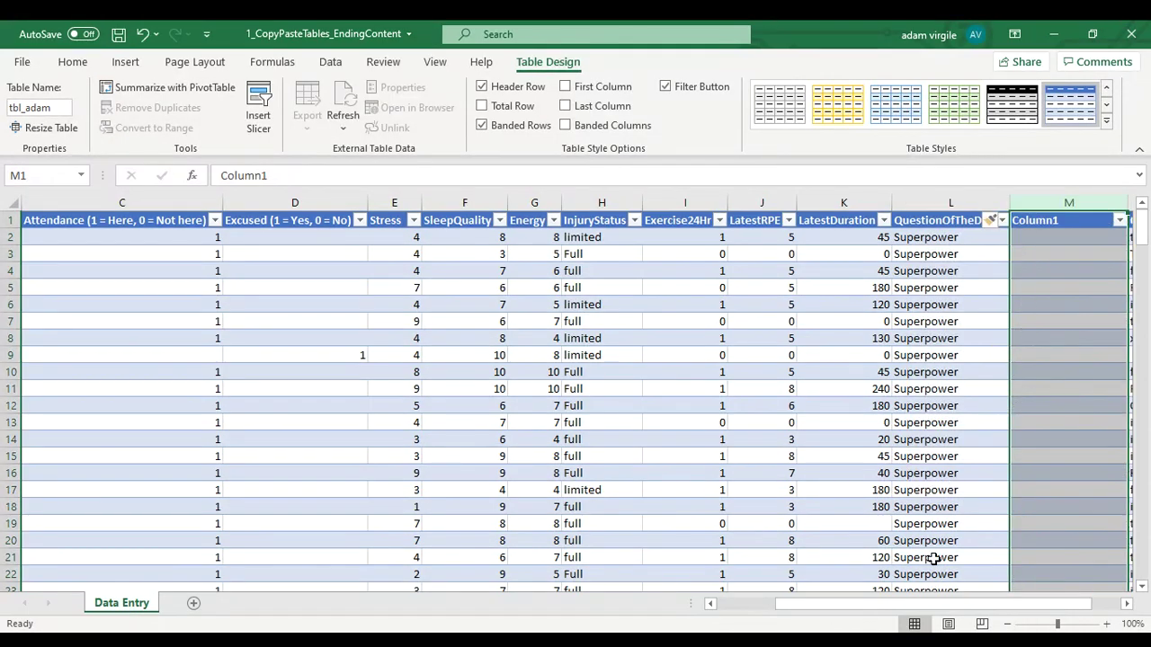
# Name the inserted column's header sRPE.
pyautogui.moveTo(926, 608); pyautogui.dragTo(944, 609)
pyautogui.click(862, 227)
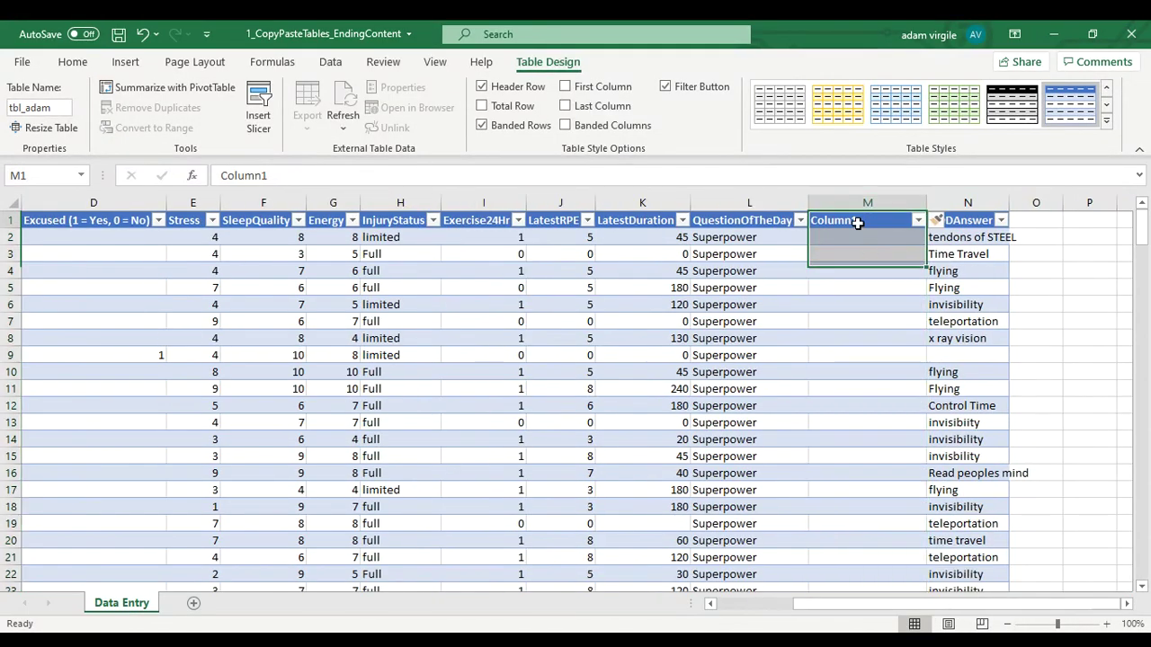
pyautogui.write('sR')
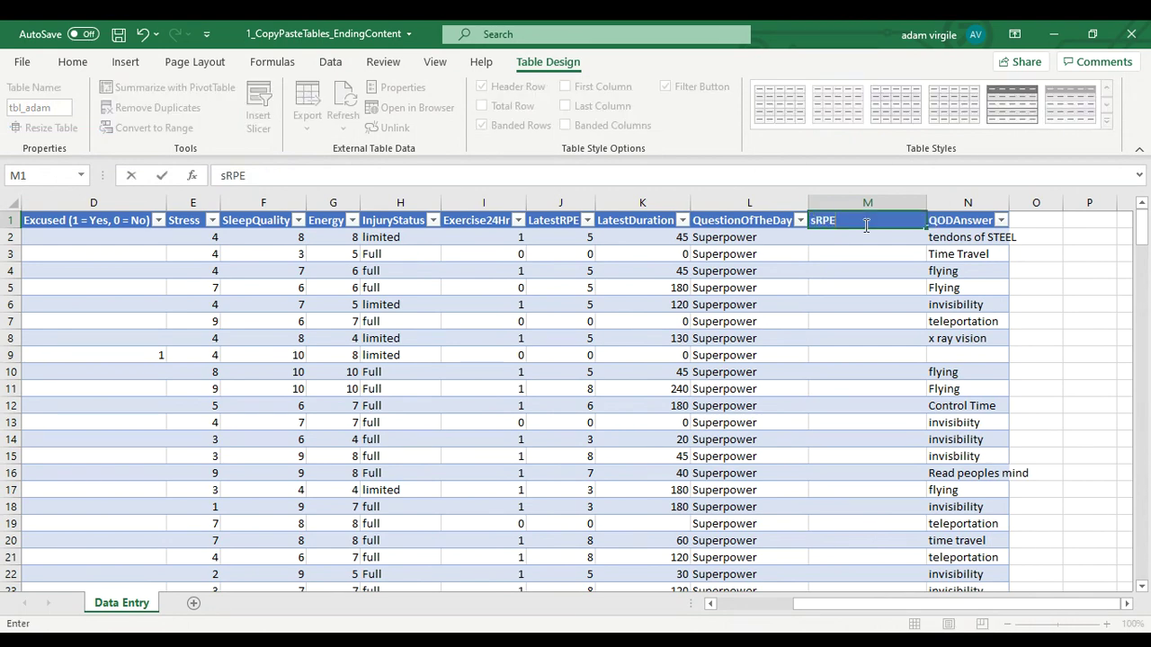
pyautogui.write('PE')
pyautogui.press('Return')
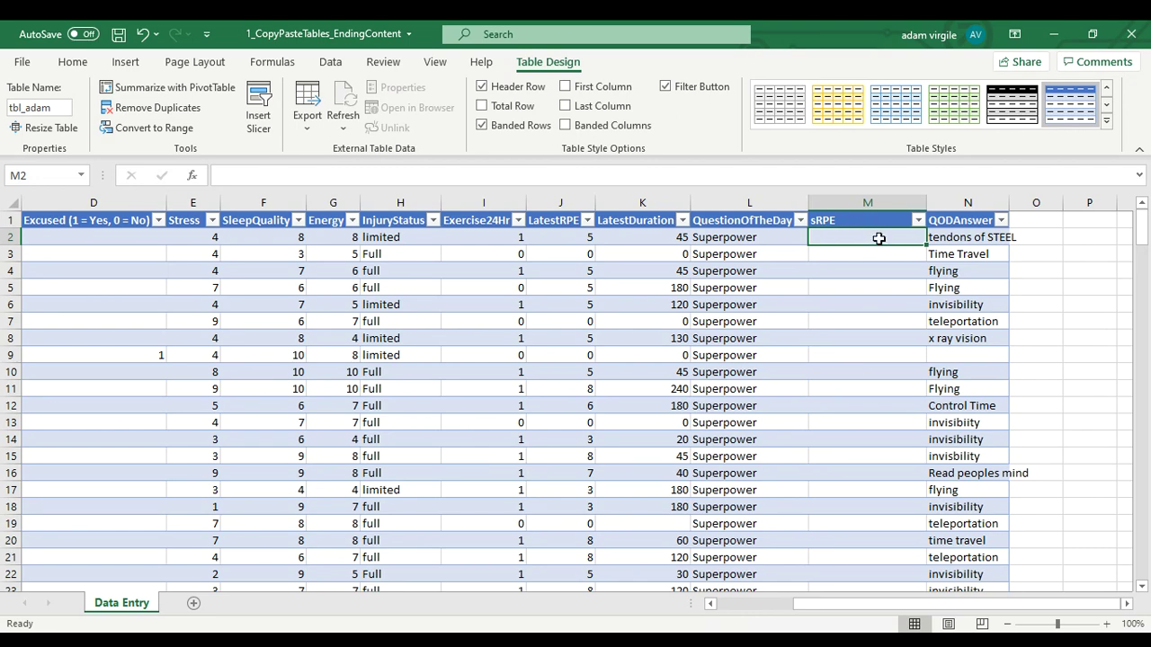
pyautogui.write('=')
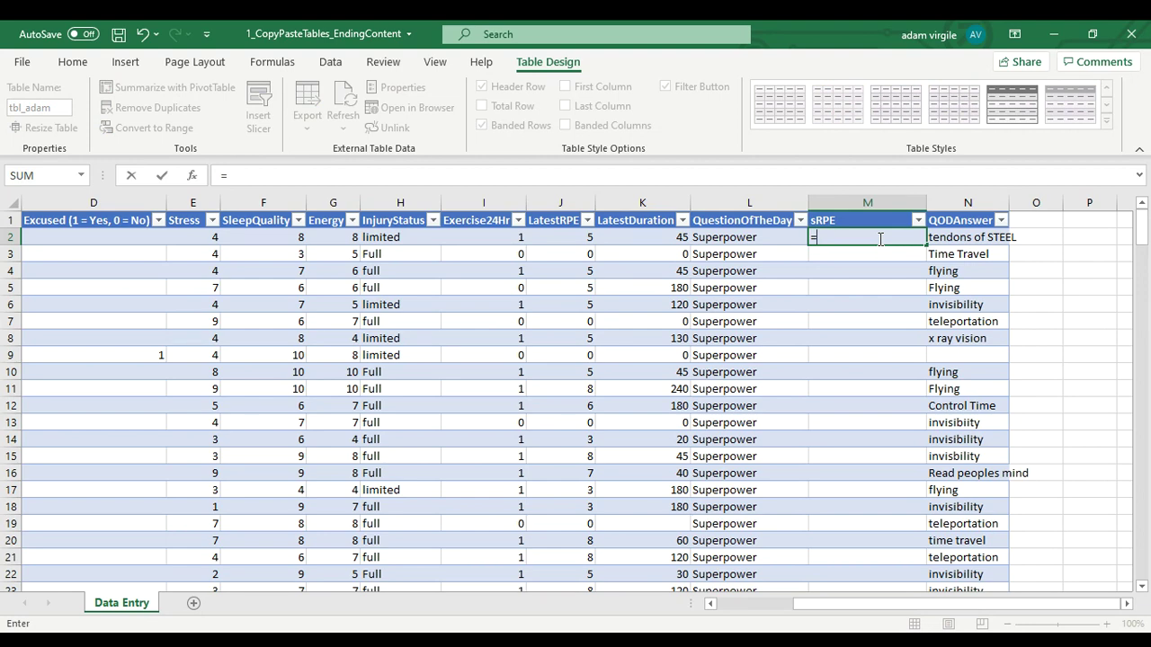
pyautogui.press('BackSpace')
pyautogui.write('443243232')
pyautogui.press('Return')
pyautogui.write('5345432')
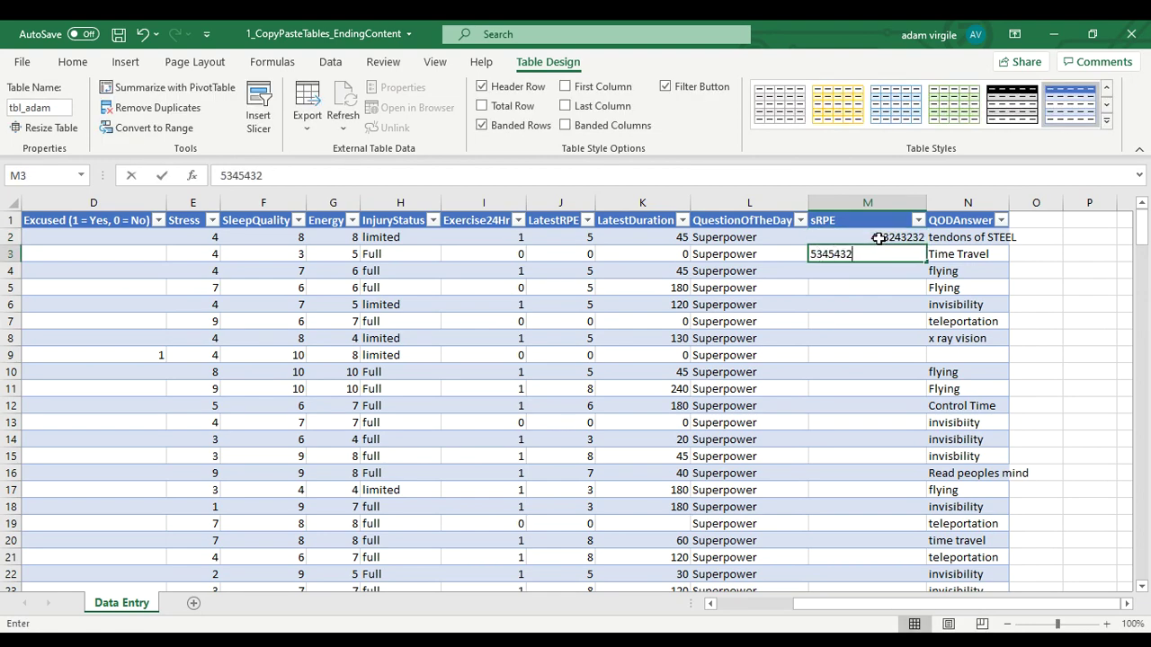
pyautogui.write('534')
pyautogui.press('Return')
pyautogui.press('Up')
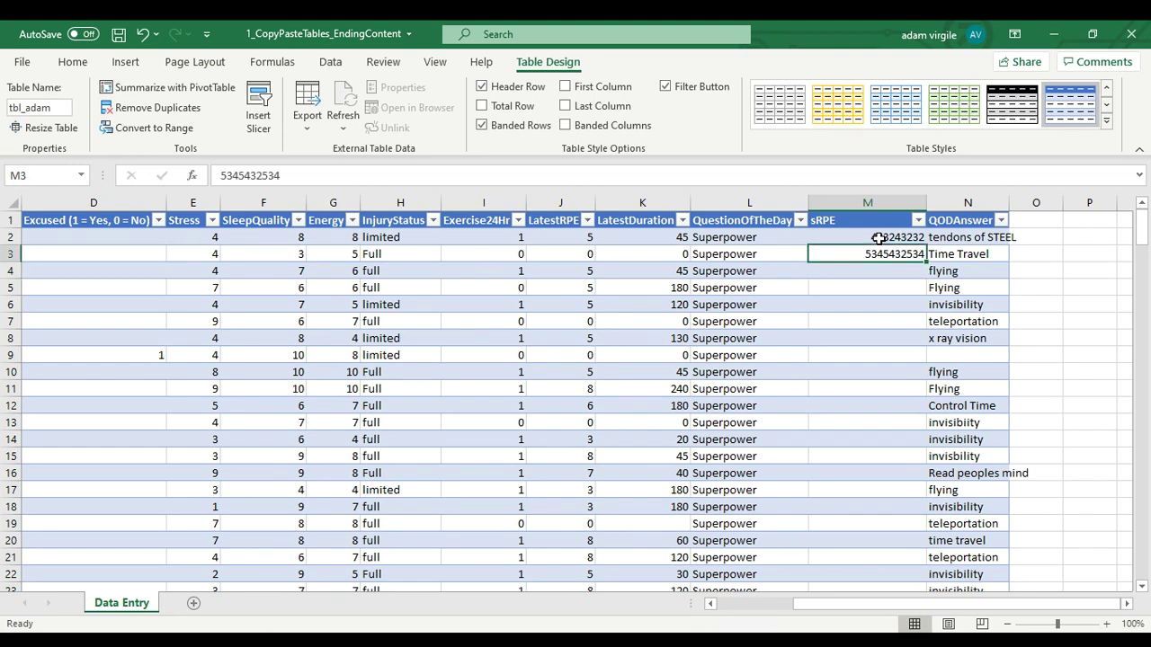
pyautogui.write('fkfjkldas')
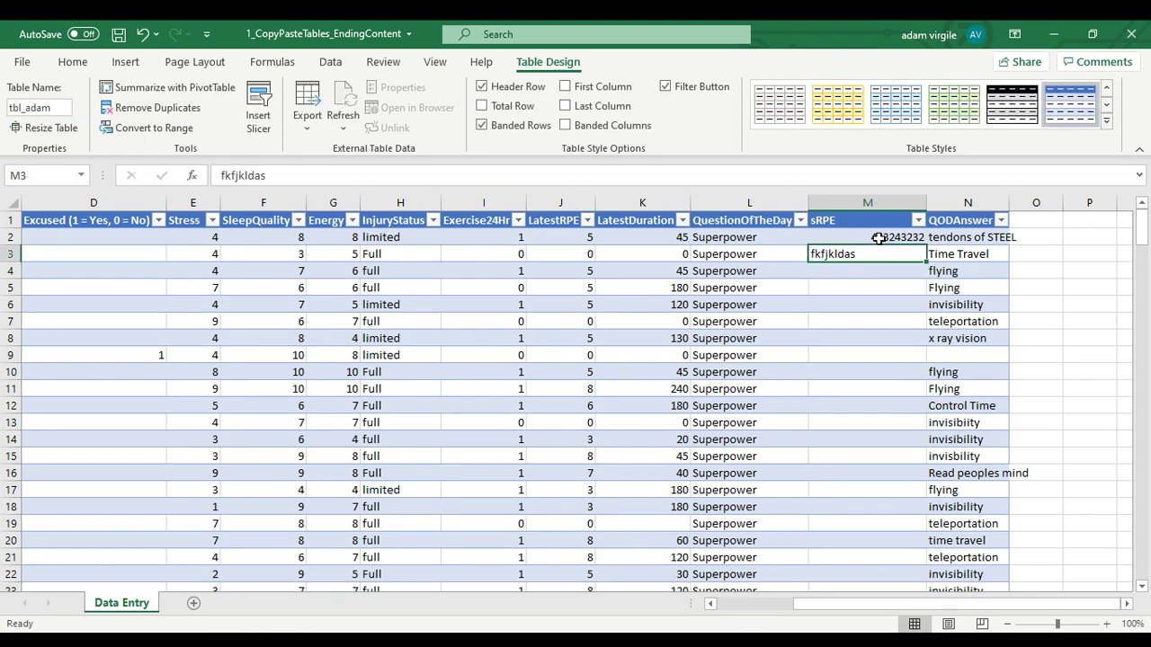
pyautogui.press('BackSpace')
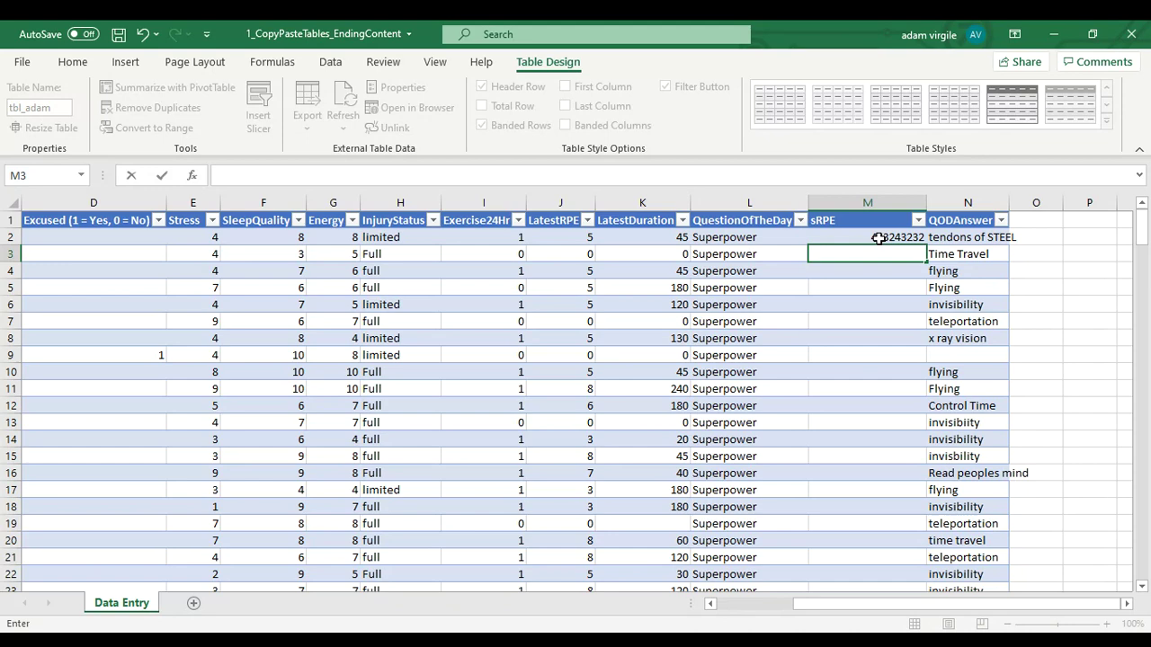
pyautogui.press('Up')
pyautogui.press('Delete')
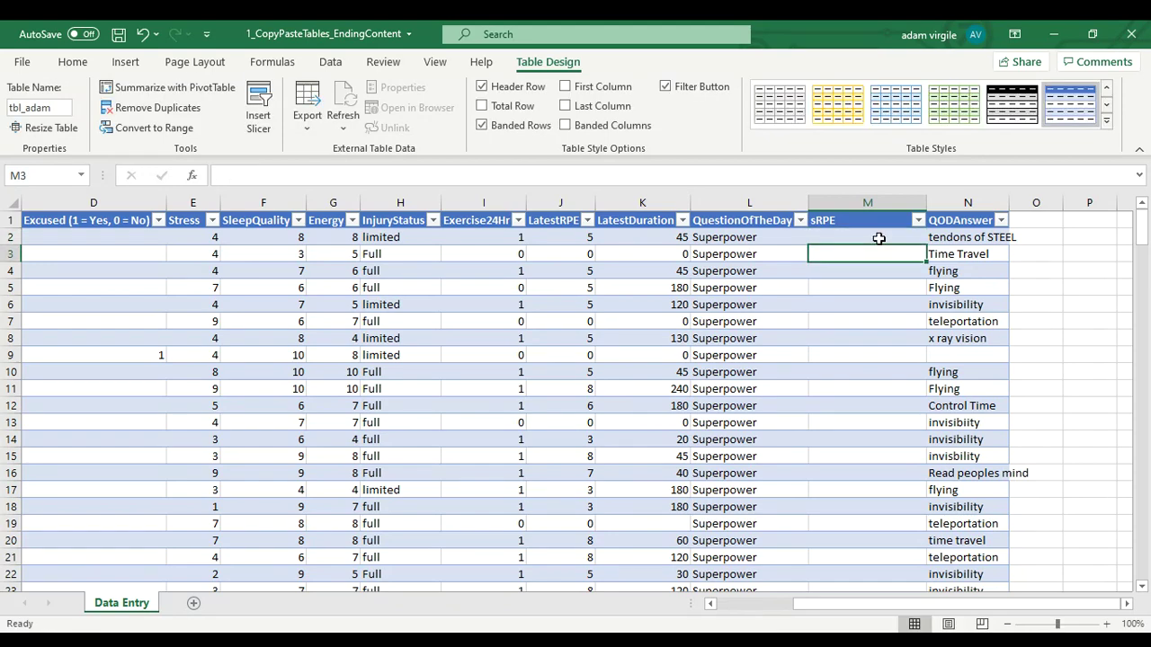
pyautogui.write('=')
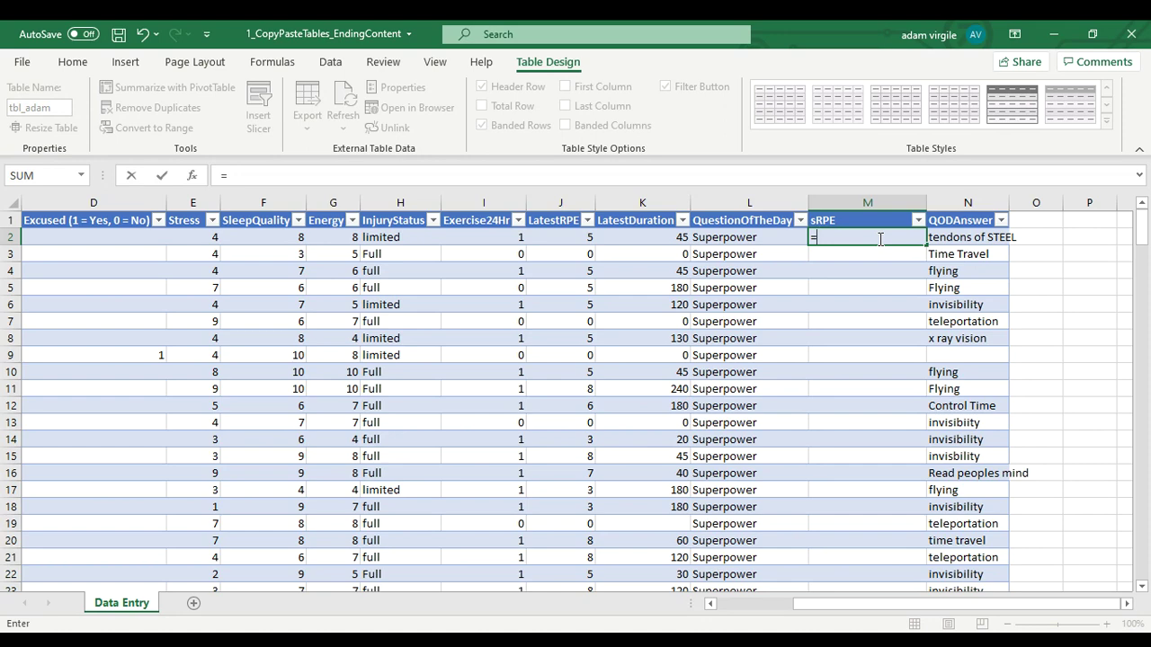
pyautogui.write('fd')
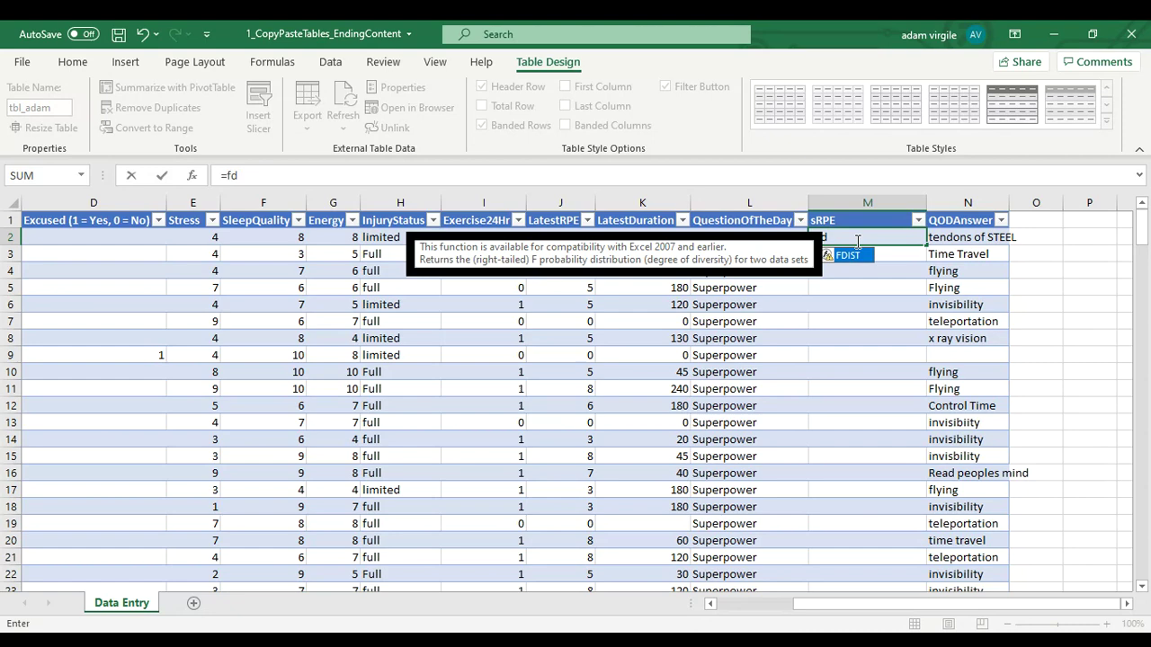
pyautogui.press('BackSpace')
pyautogui.press('BackSpace')
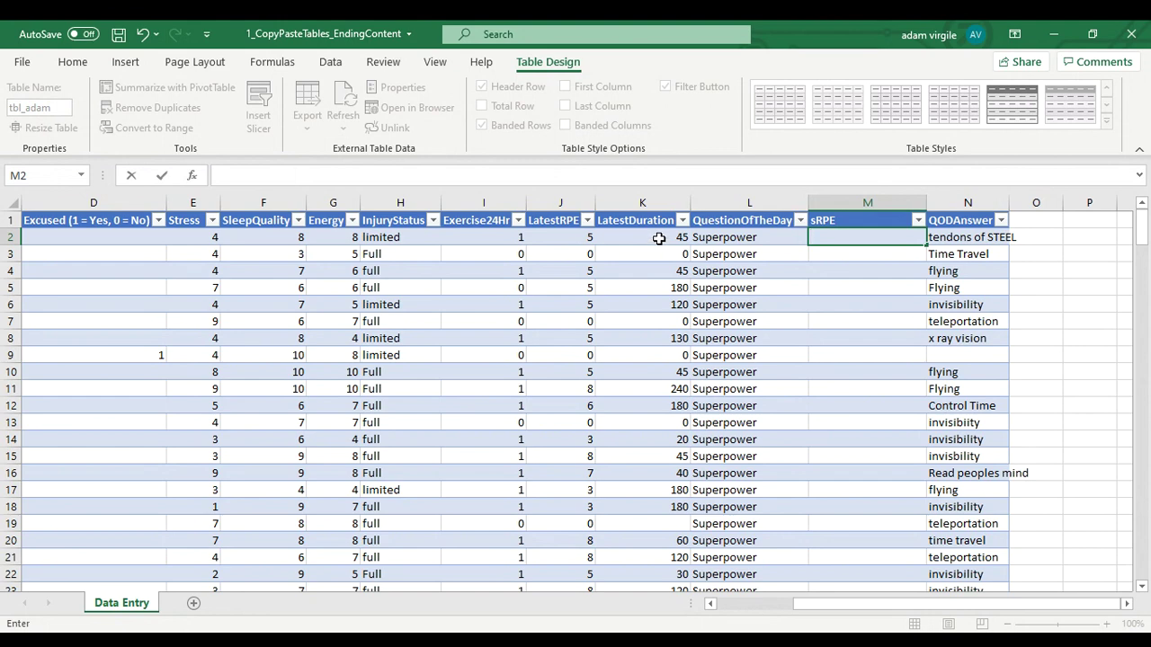
pyautogui.write('dsaf')
pyautogui.press('BackSpace')
pyautogui.press('BackSpace')
pyautogui.press('BackSpace')
pyautogui.click(573, 240)
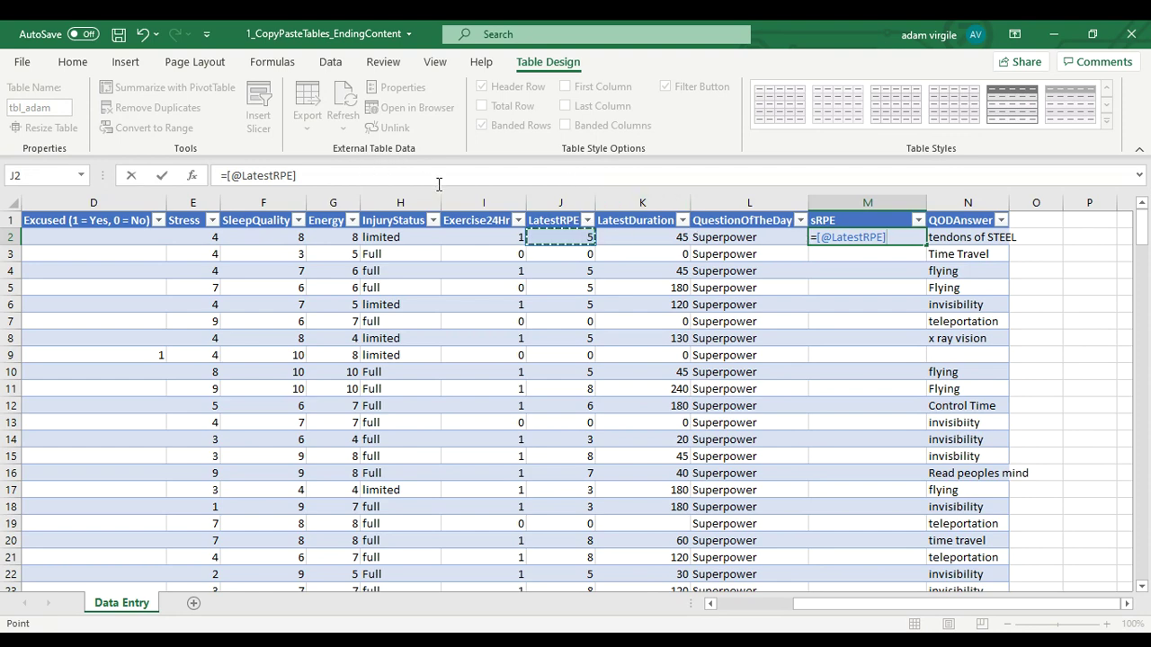
pyautogui.write('*')
pyautogui.click(664, 238)
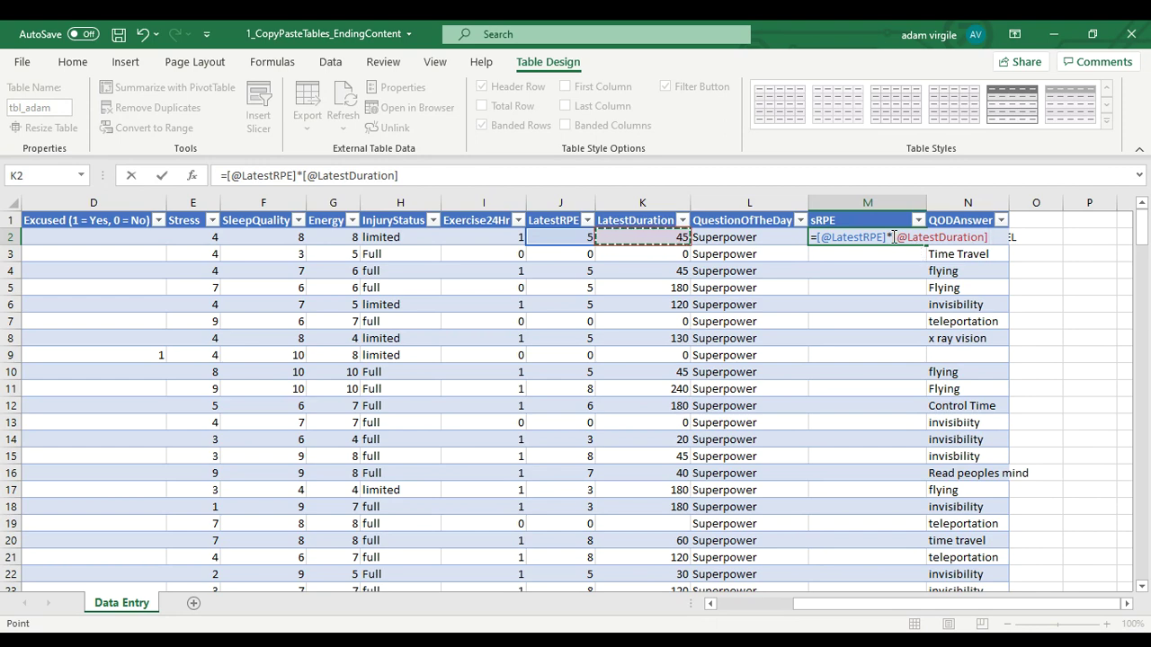
pyautogui.press('Return')
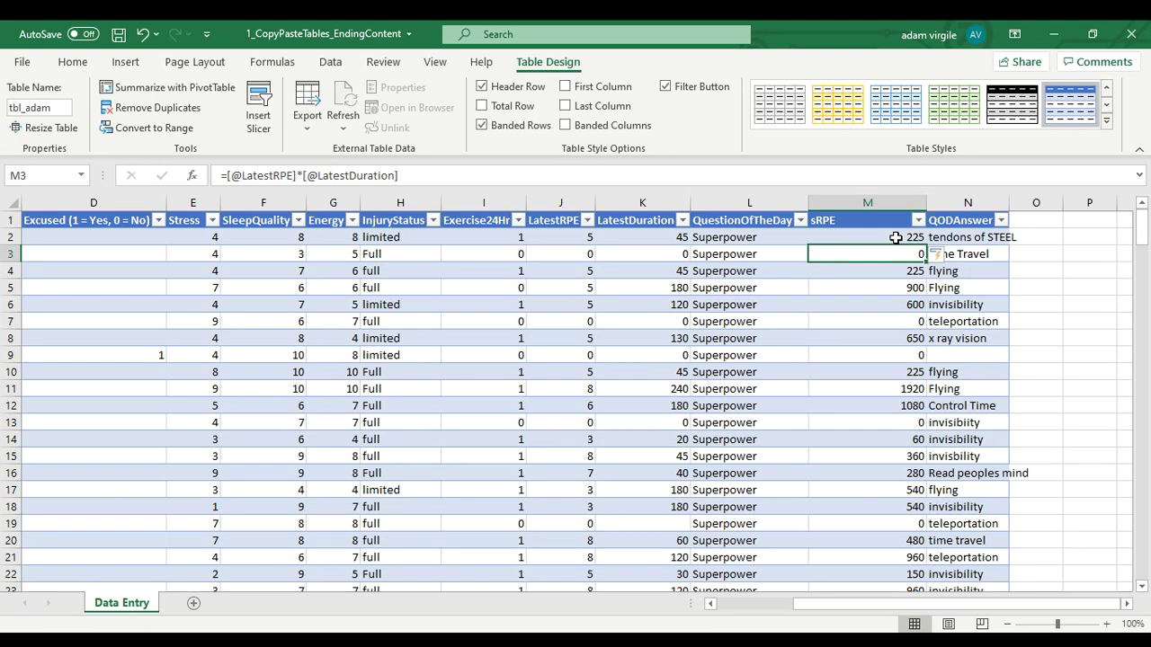
# Replace the sRPE formula in M2 with =J3*K3 and check it against the cells it references in row 3.
pyautogui.click(895, 238)
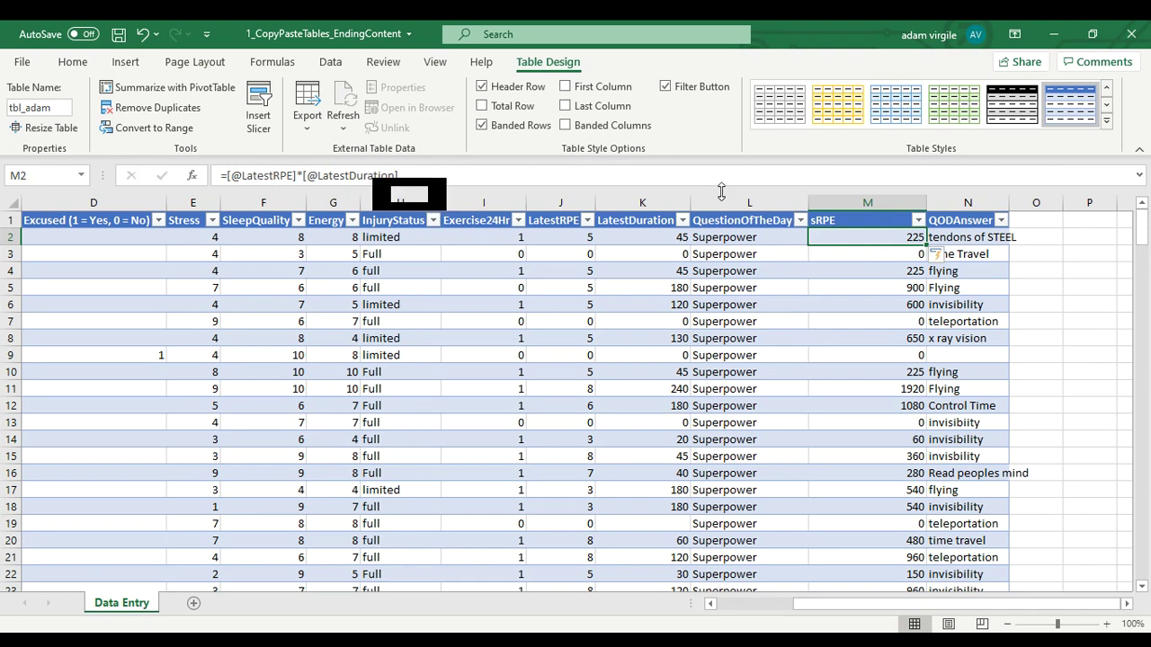
pyautogui.doubleClick(849, 238)
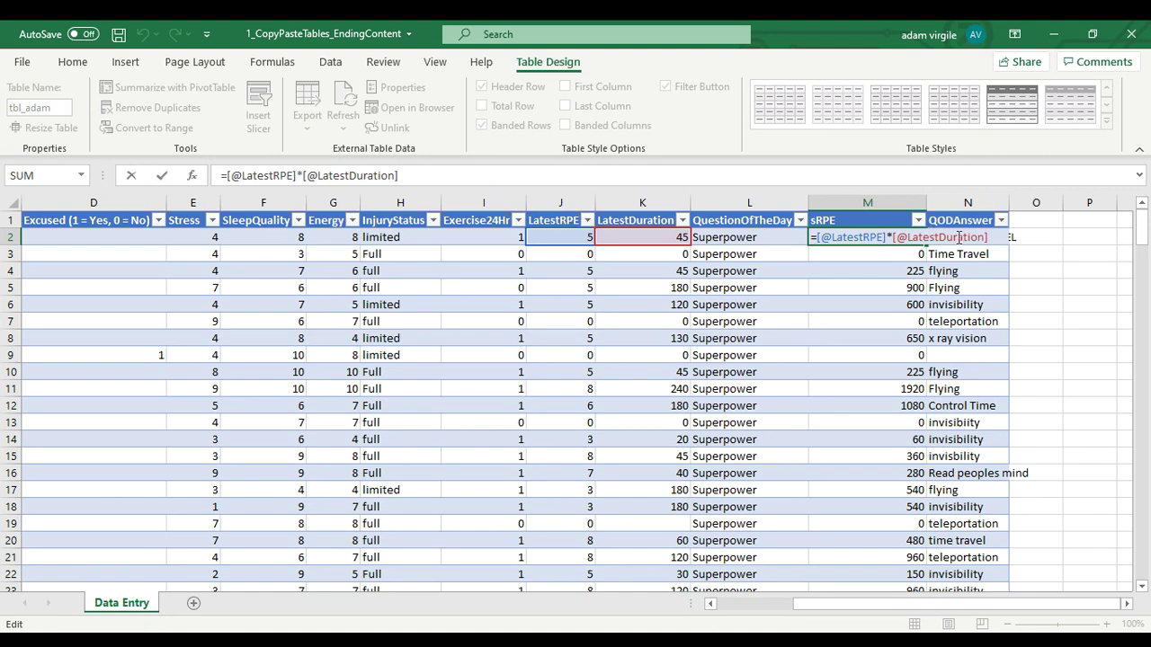
pyautogui.moveTo(987, 237); pyautogui.dragTo(765, 238)
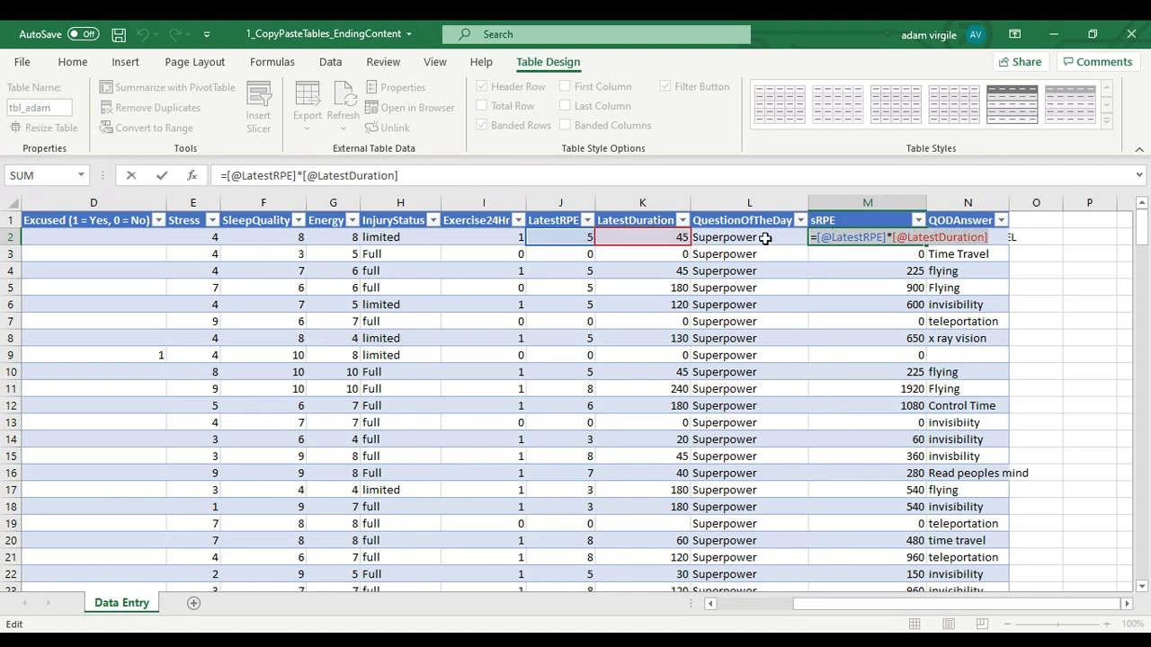
pyautogui.press('BackSpace')
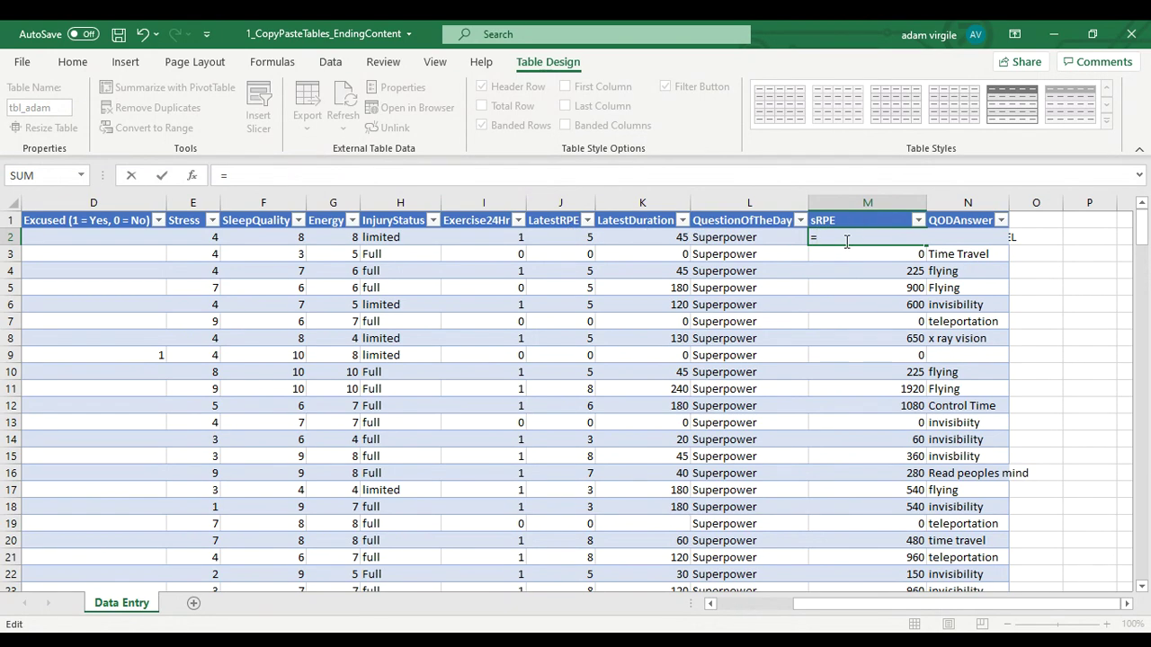
pyautogui.click(582, 253)
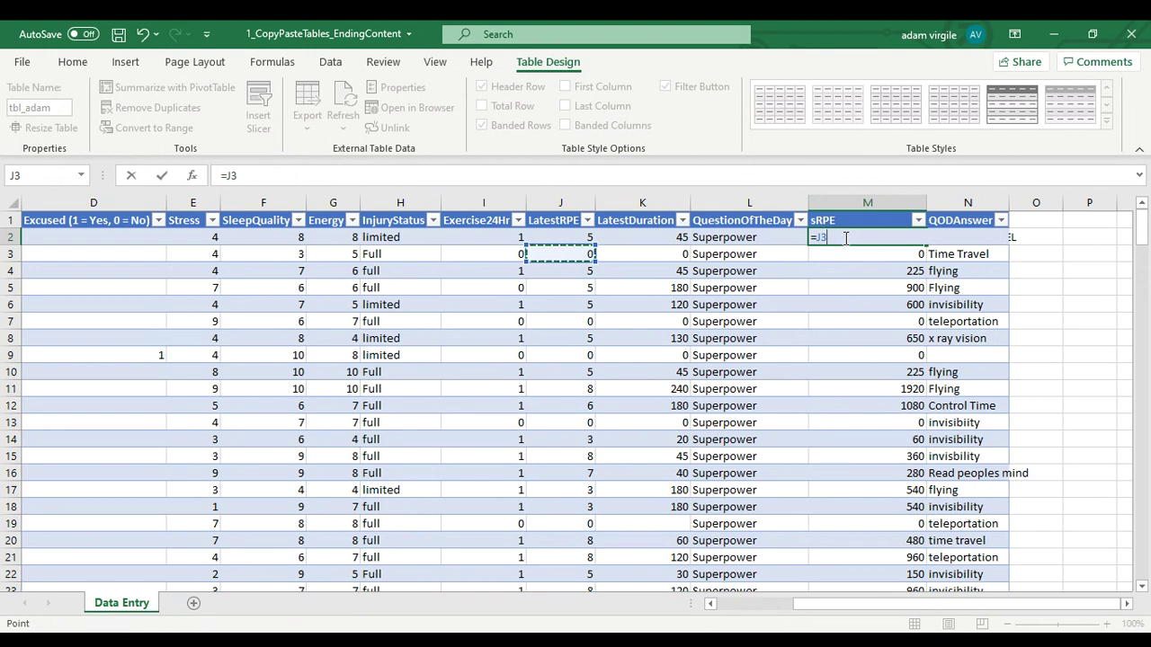
pyautogui.write('*')
pyautogui.click(669, 237)
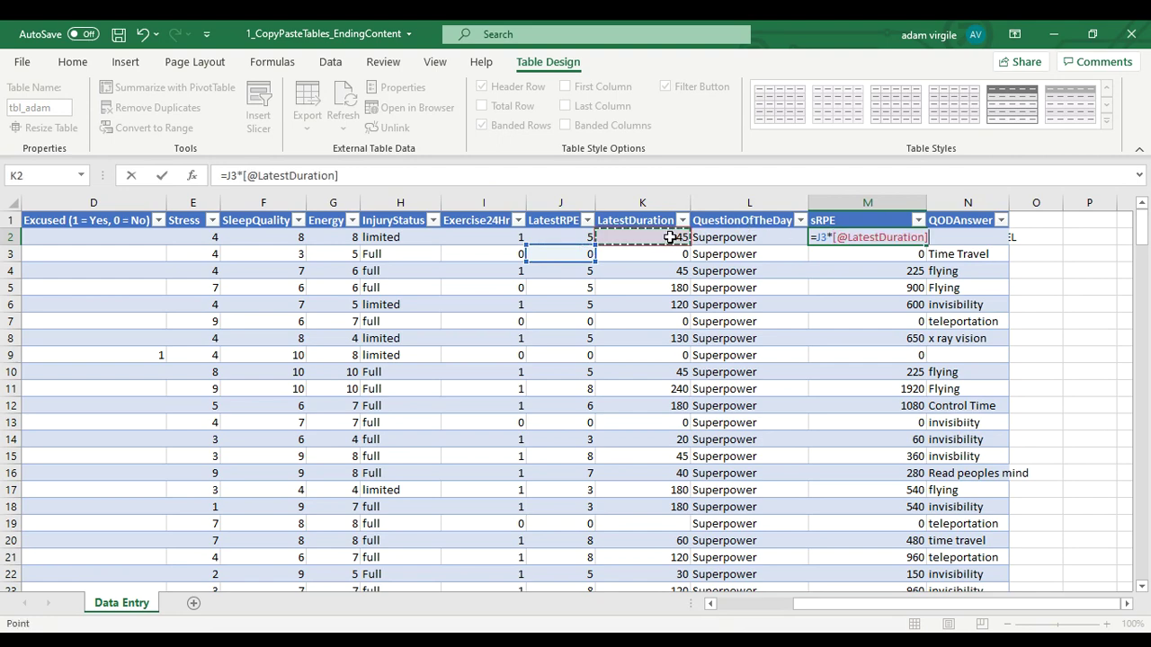
pyautogui.click(671, 255)
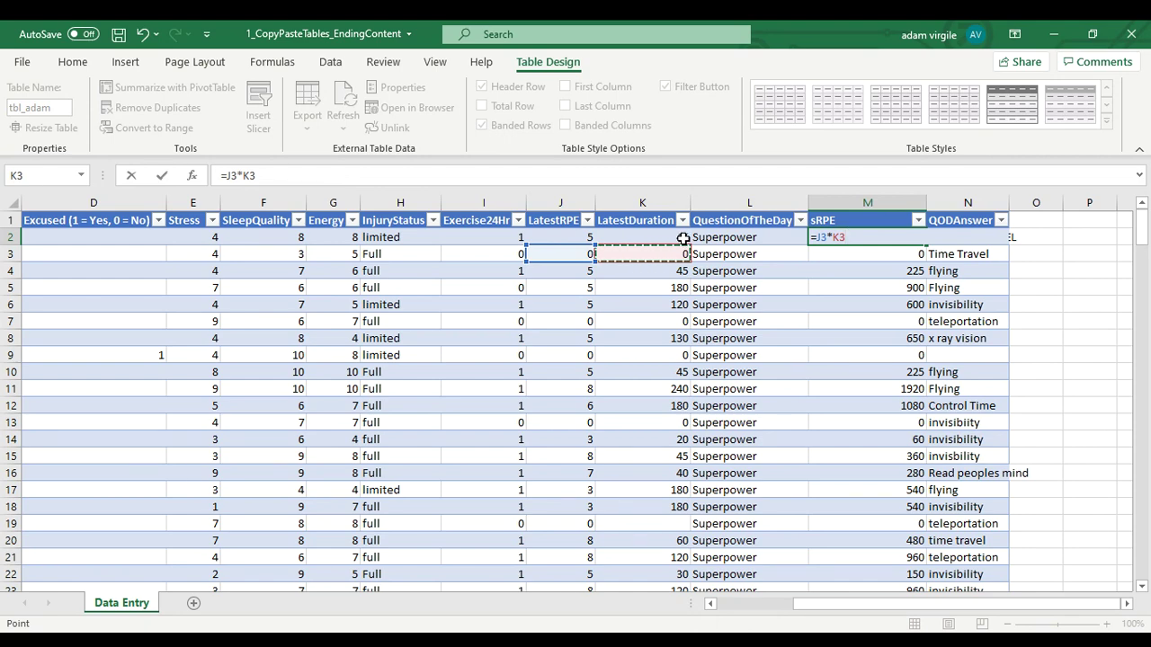
pyautogui.press('Return')
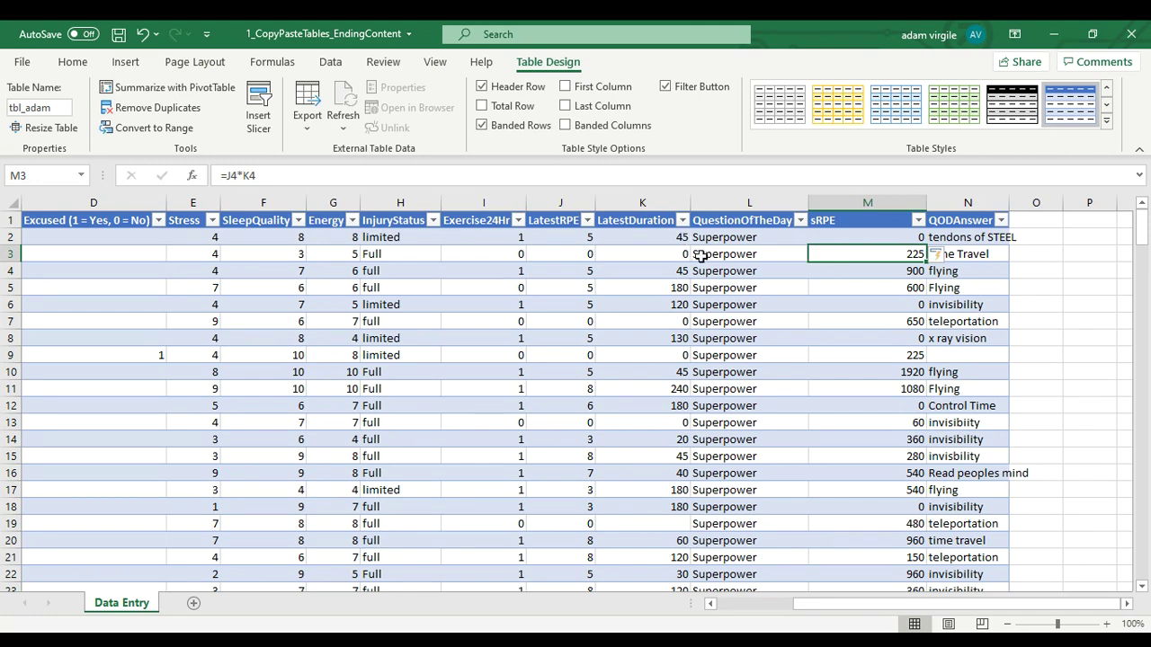
pyautogui.click(890, 235)
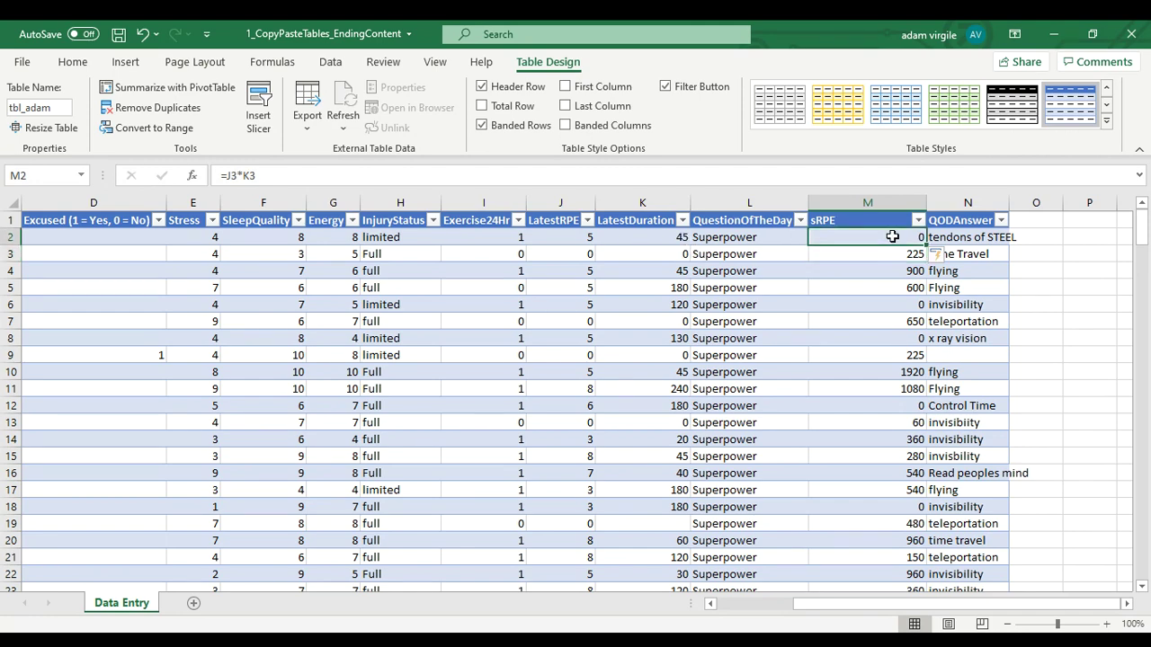
pyautogui.click(559, 255)
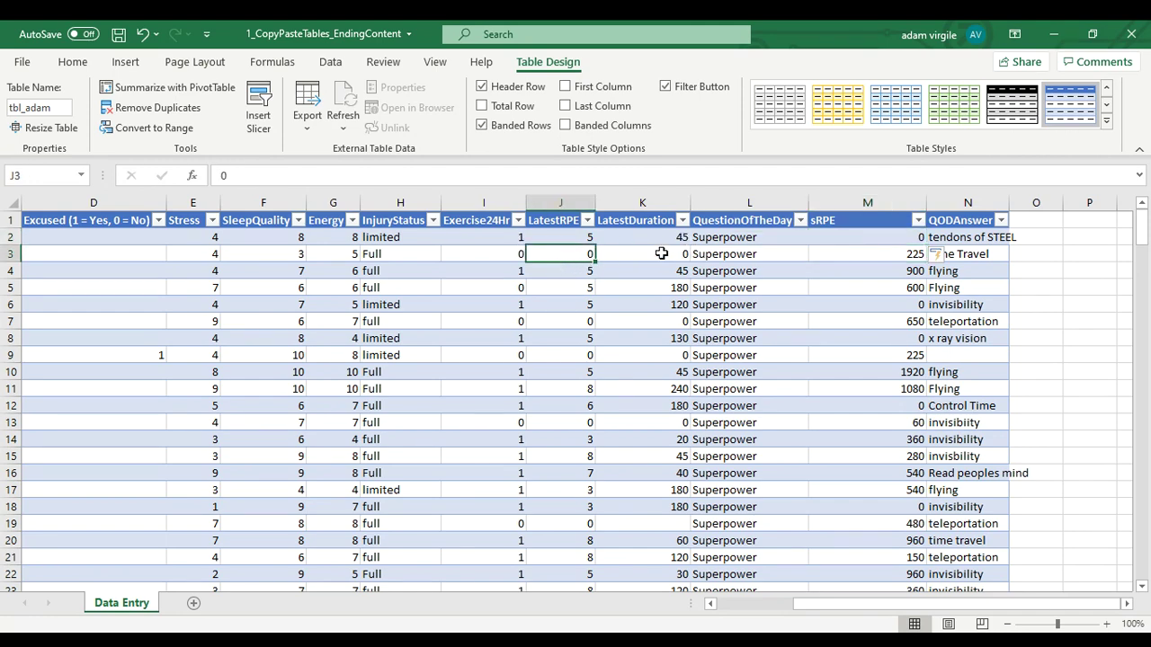
# Examine which row's LatestRPE and LatestDuration cells the formula in M3 references, comparing them with the values in rows 2 and 3.
pyautogui.click(869, 257)
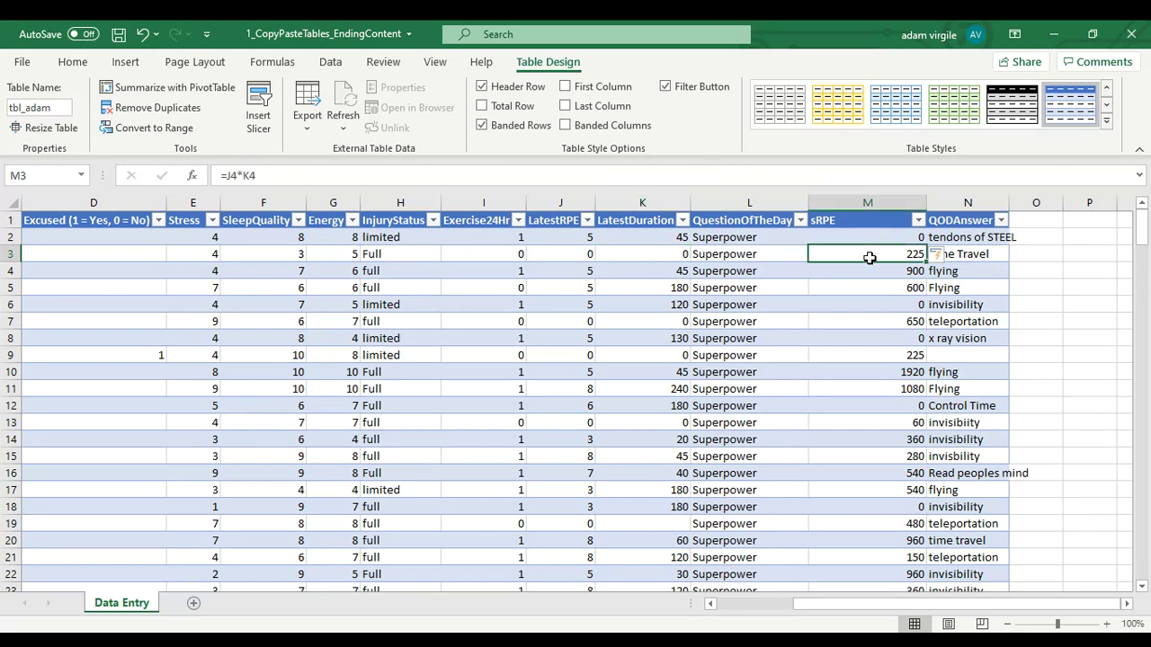
pyautogui.click(303, 177)
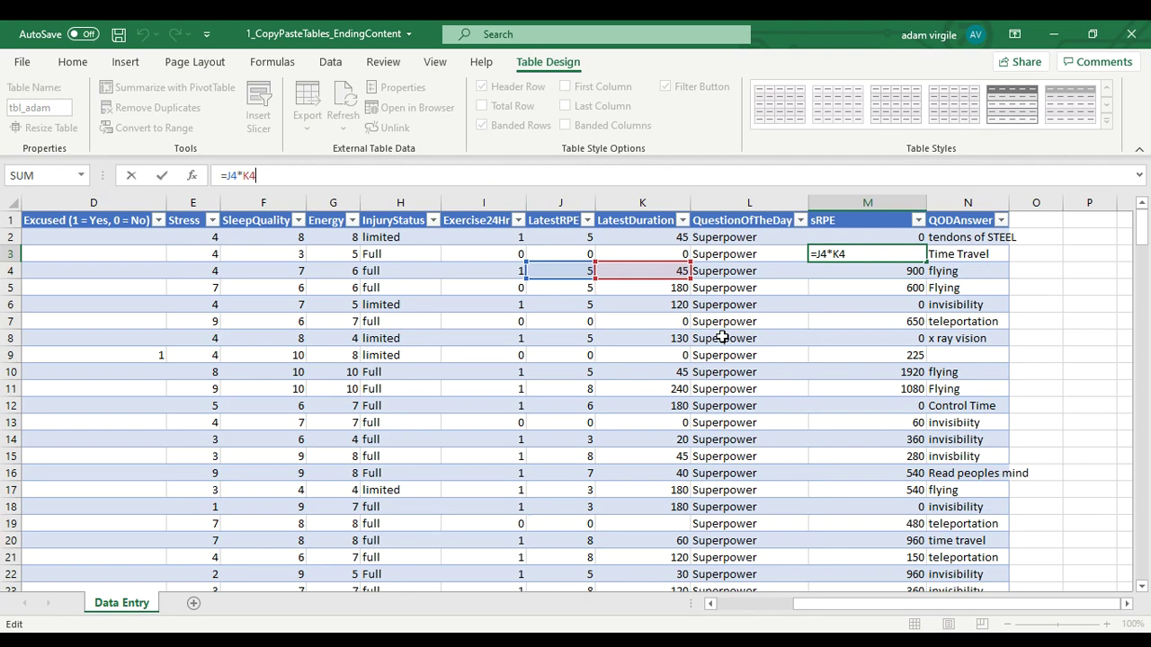
pyautogui.hotkey('ctrl', 'Return')
pyautogui.moveTo(571, 238); pyautogui.dragTo(697, 255)
pyautogui.click(849, 239)
pyautogui.click(352, 179)
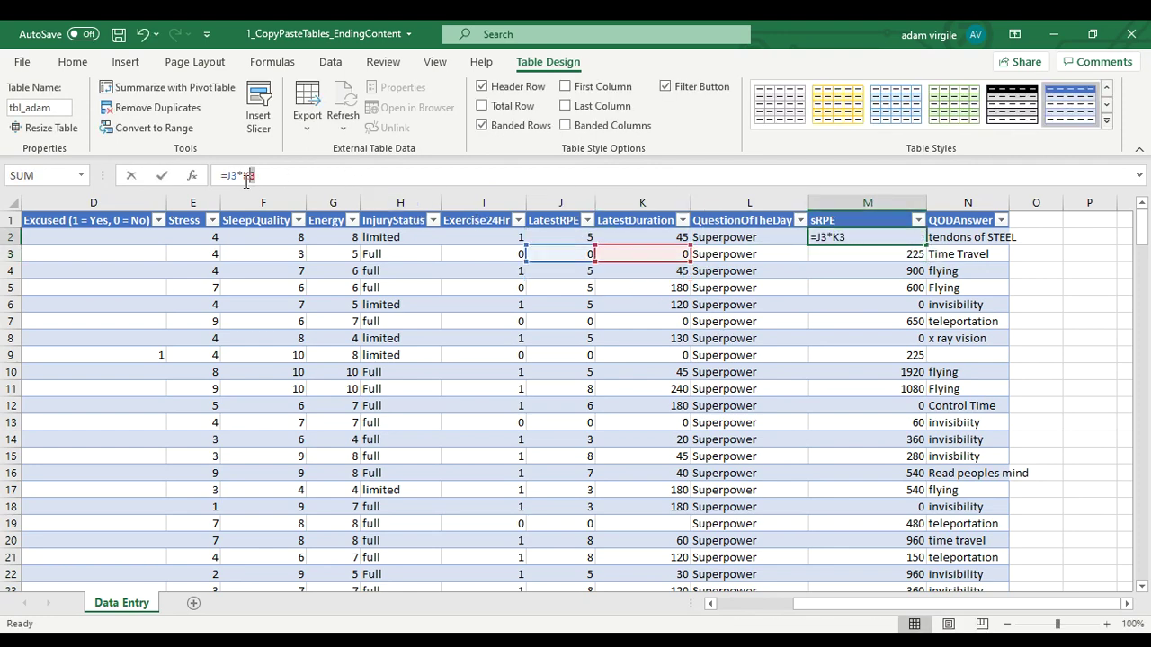
pyautogui.moveTo(256, 177); pyautogui.dragTo(224, 179)
pyautogui.click(277, 177)
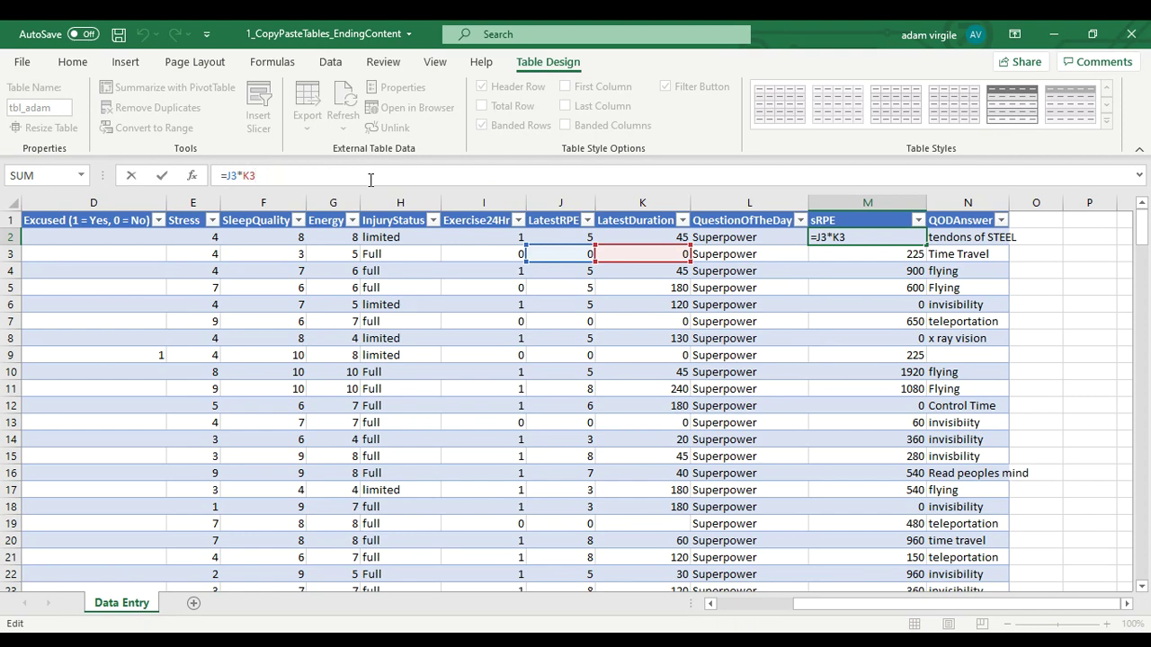
pyautogui.press('BackSpace')
pyautogui.press('BackSpace')
pyautogui.press('BackSpace')
pyautogui.press('BackSpace')
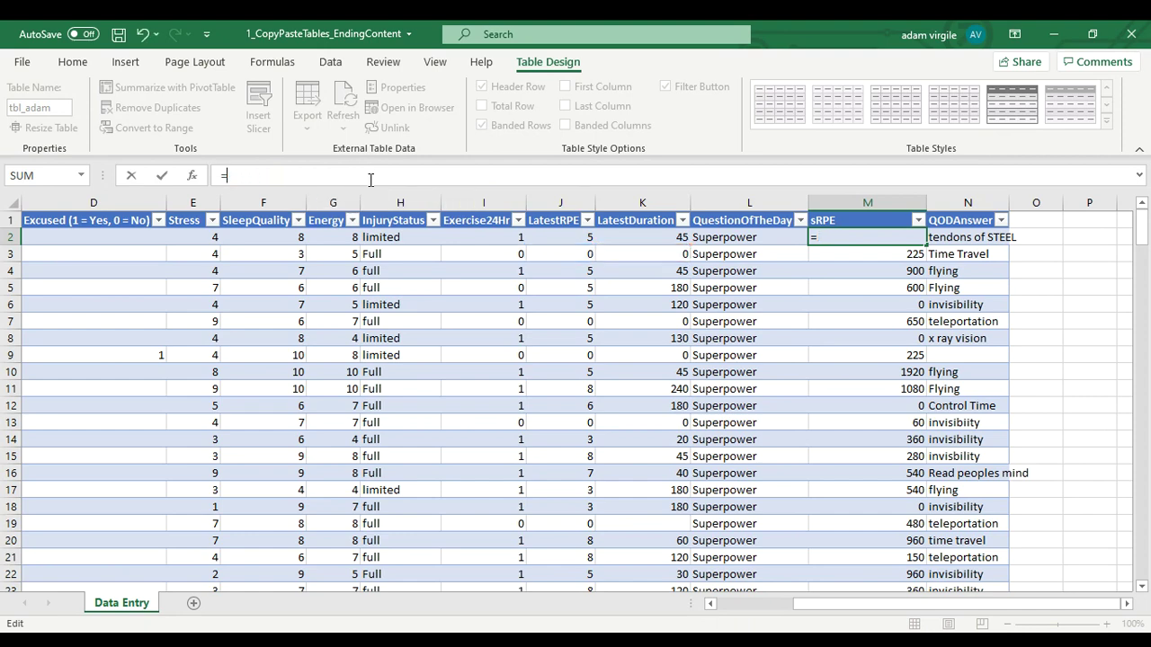
pyautogui.click(564, 236)
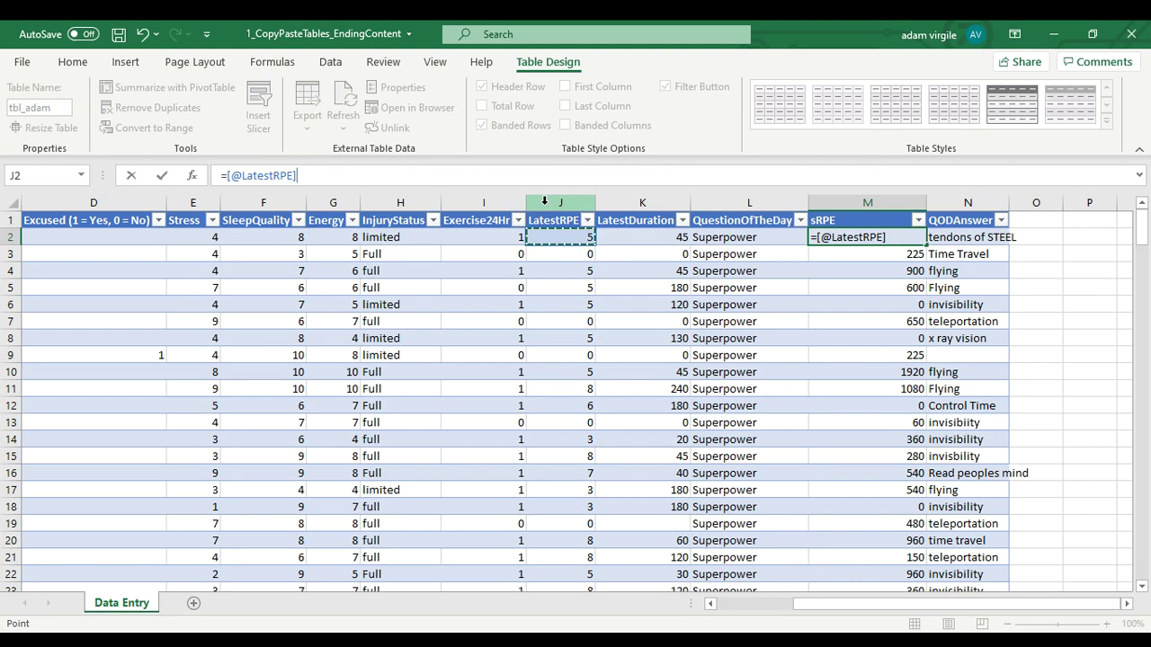
pyautogui.write('*')
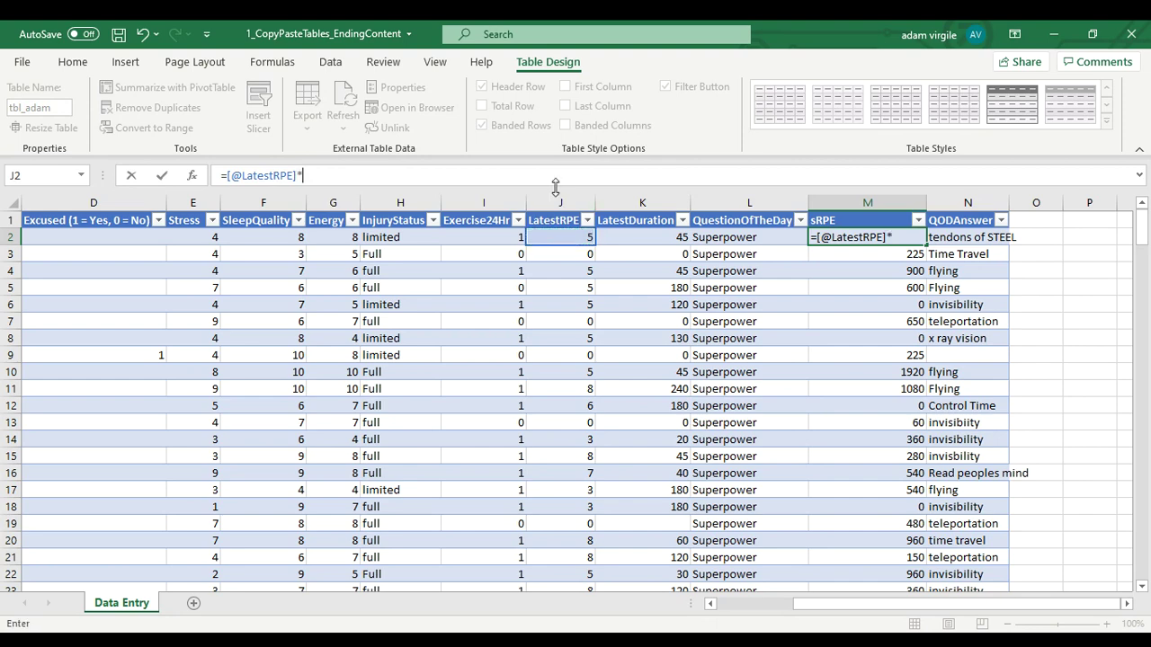
pyautogui.click(653, 238)
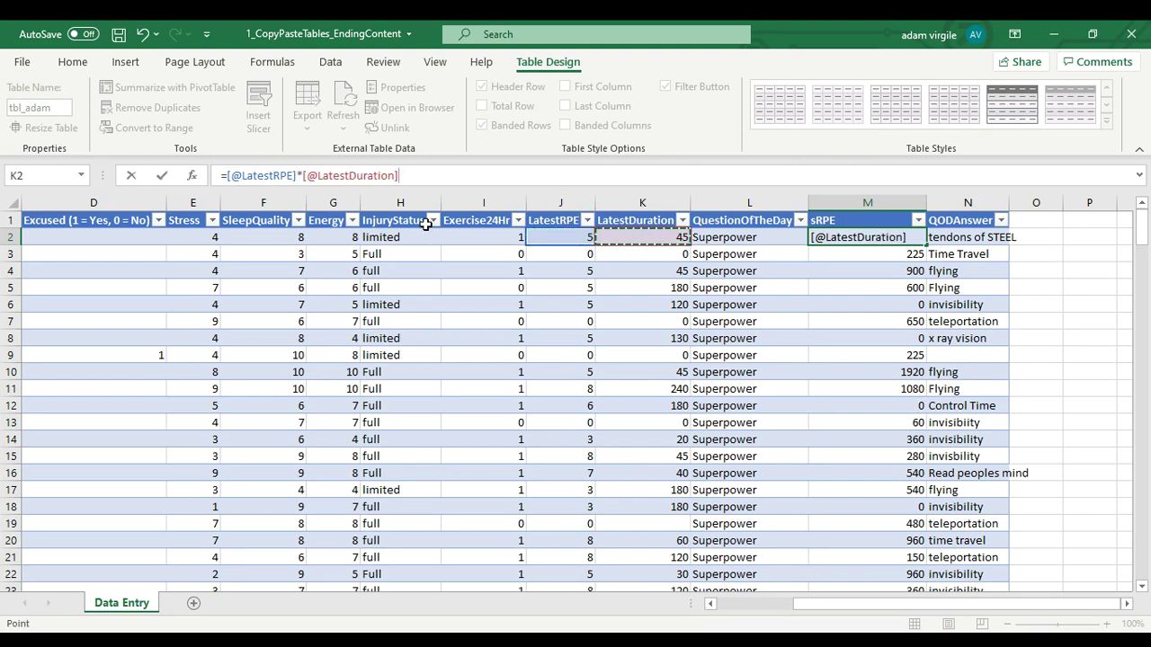
pyautogui.press('Return')
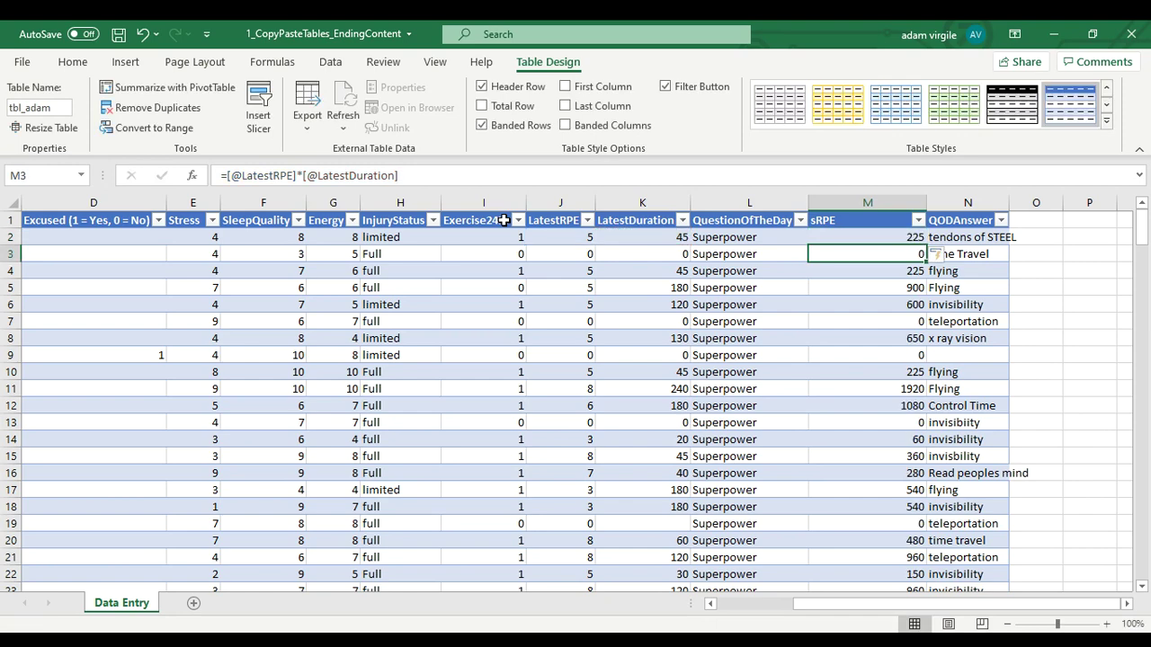
pyautogui.click(841, 235)
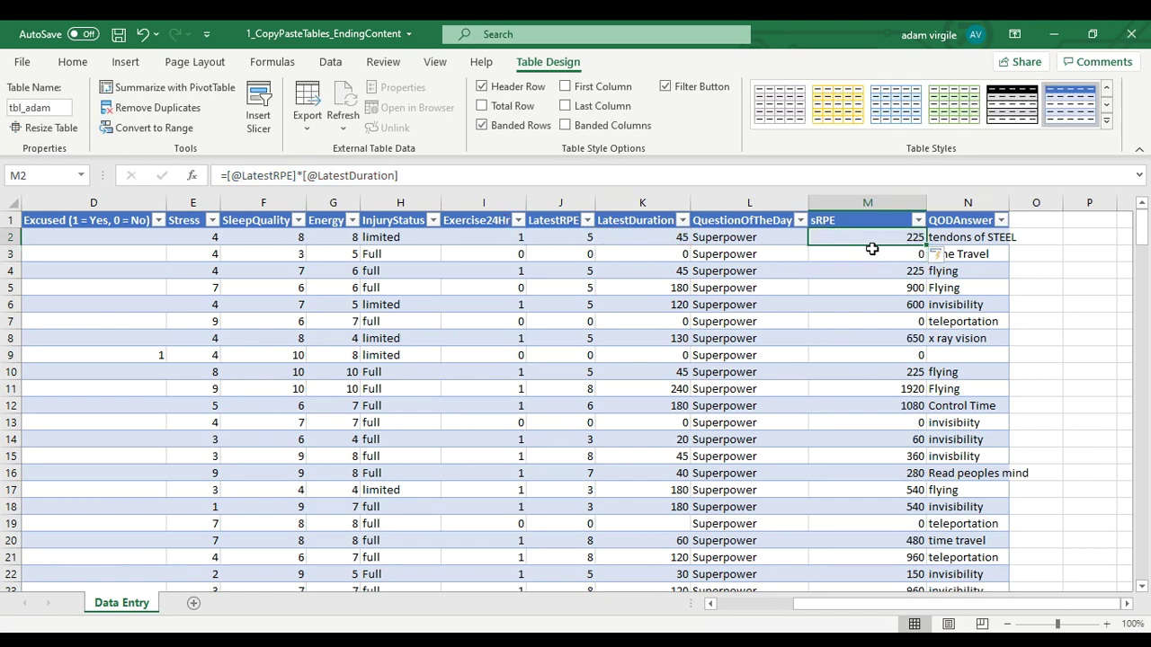
pyautogui.doubleClick(871, 236)
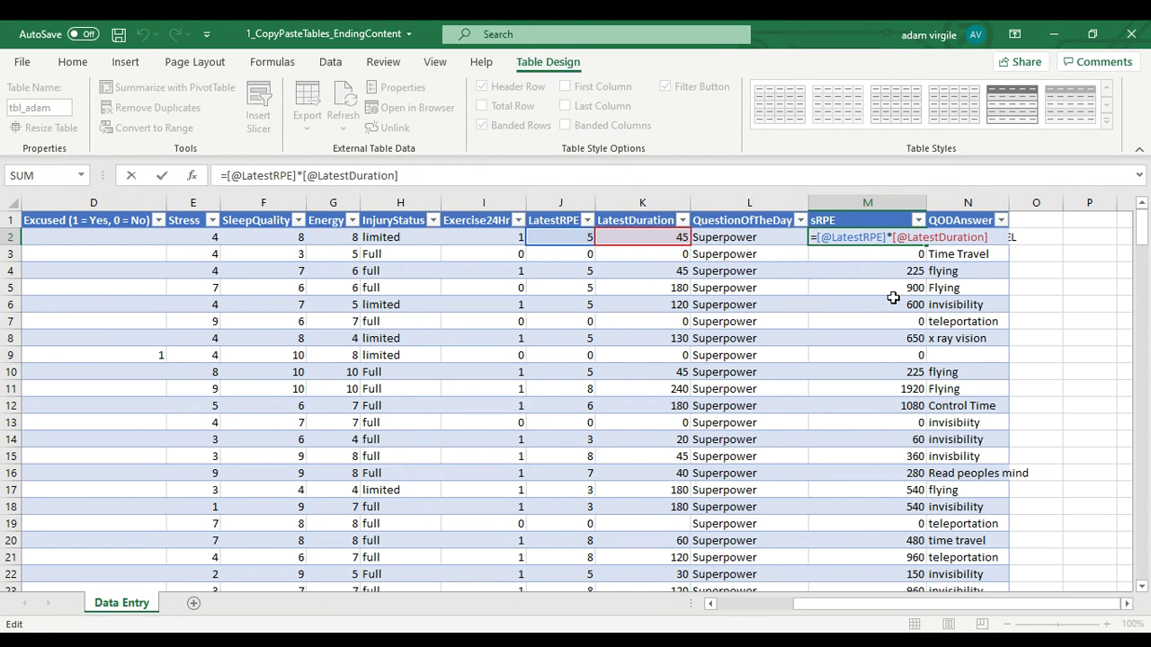
pyautogui.write('IFE')
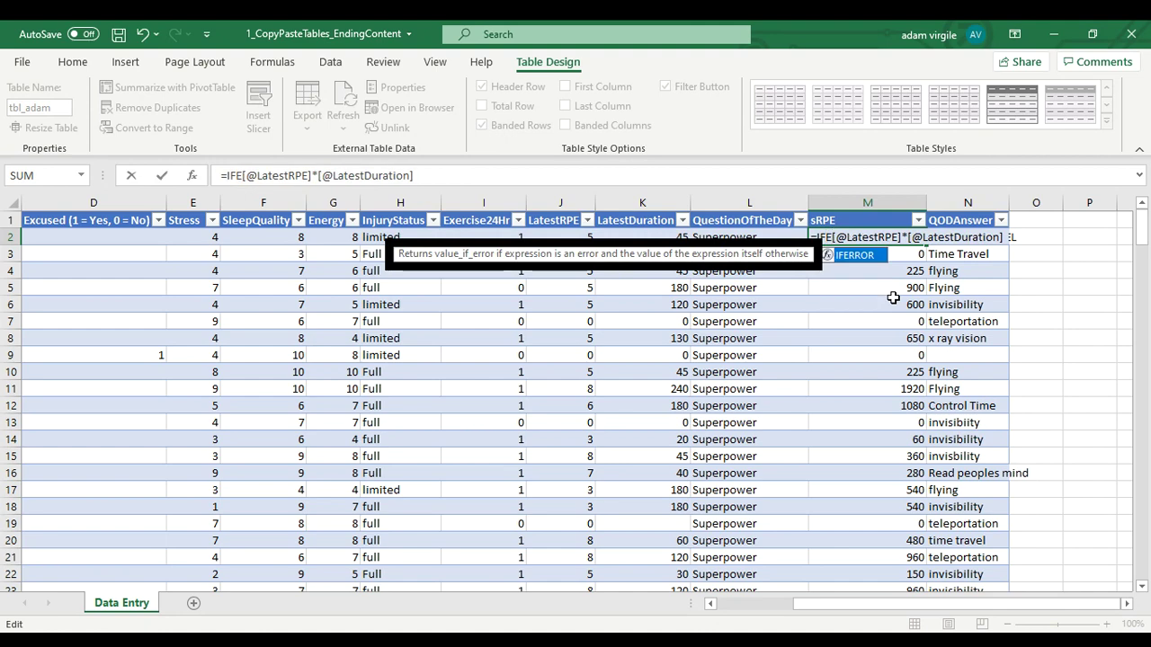
pyautogui.doubleClick(863, 256)
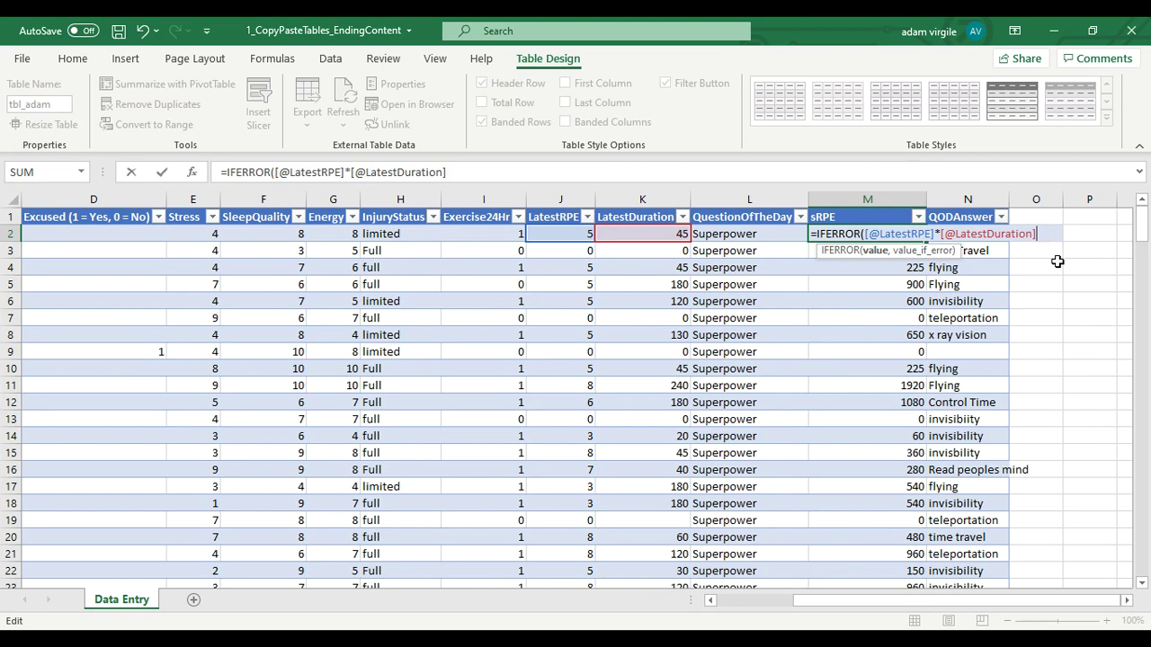
pyautogui.write(',')
pyautogui.write('ERR')
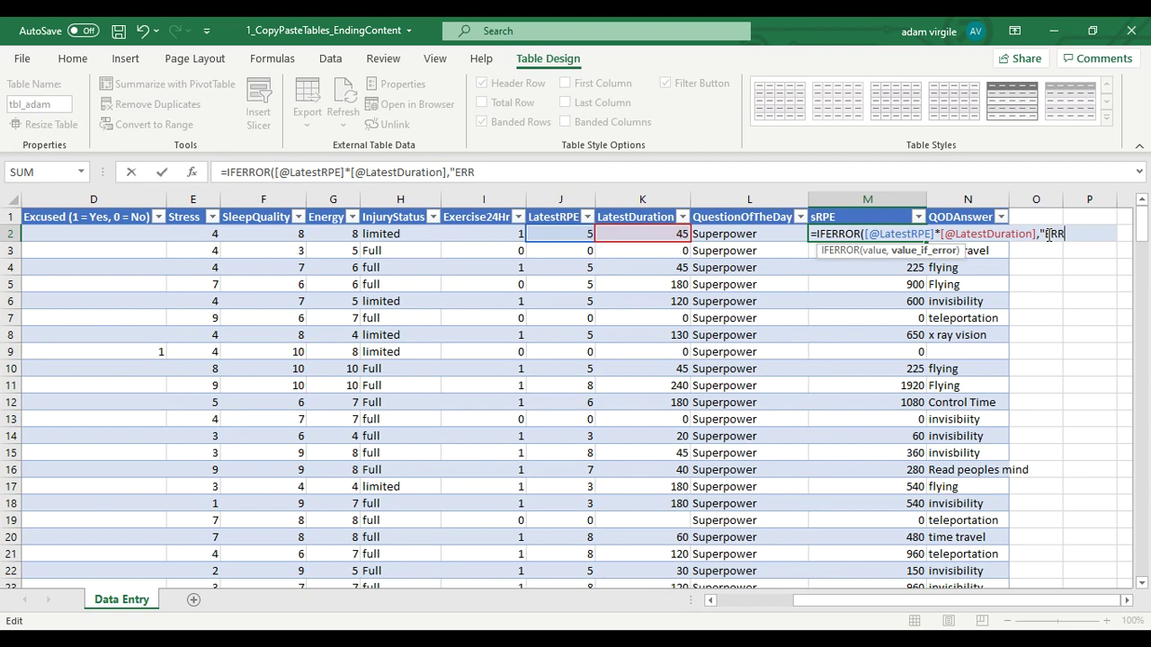
pyautogui.write('OR")')
pyautogui.press('Return')
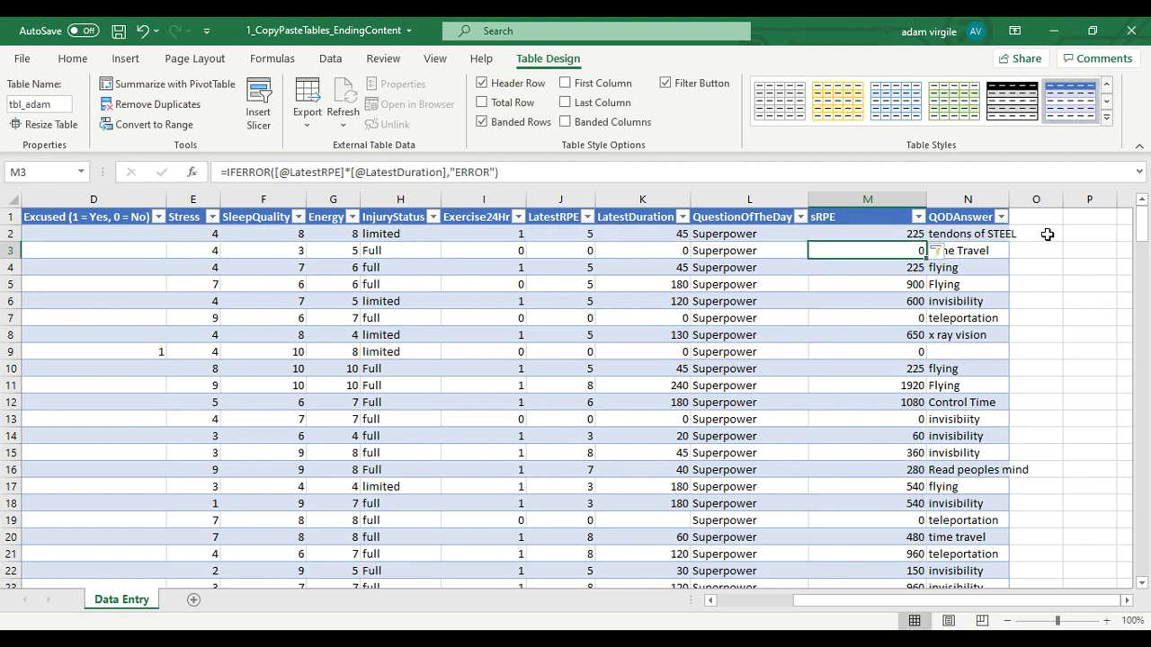
# Test the IFERROR formula by entering abc as the LatestRPE value in J2 and checking the sRPE result in M2.
pyautogui.click(888, 236)
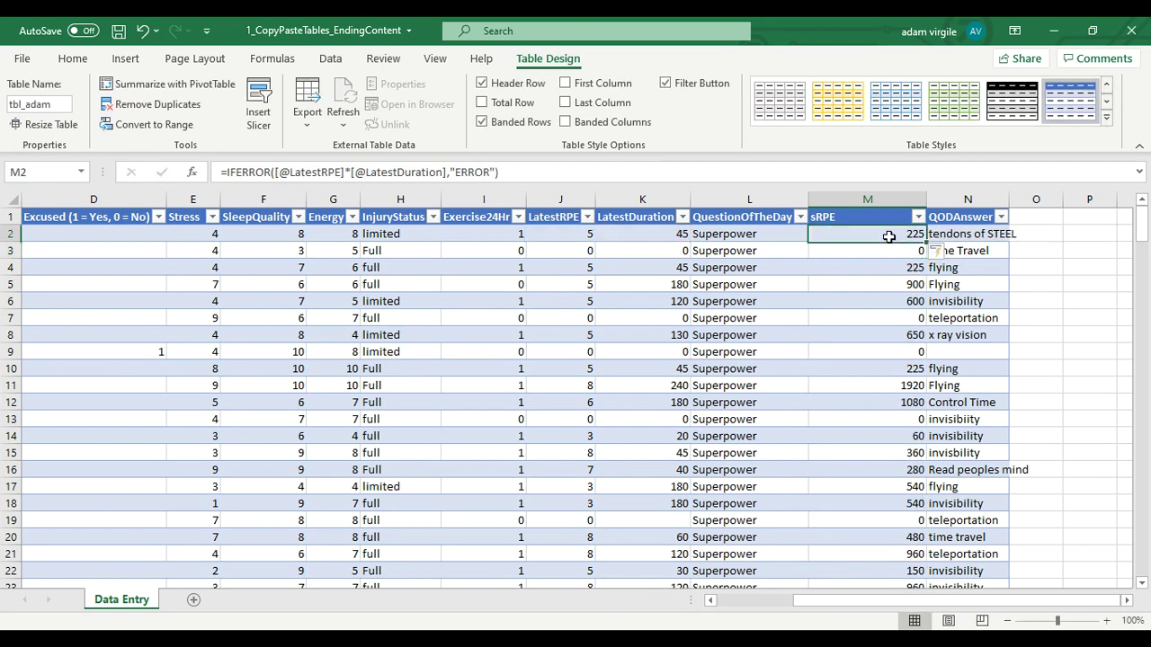
pyautogui.click(575, 235)
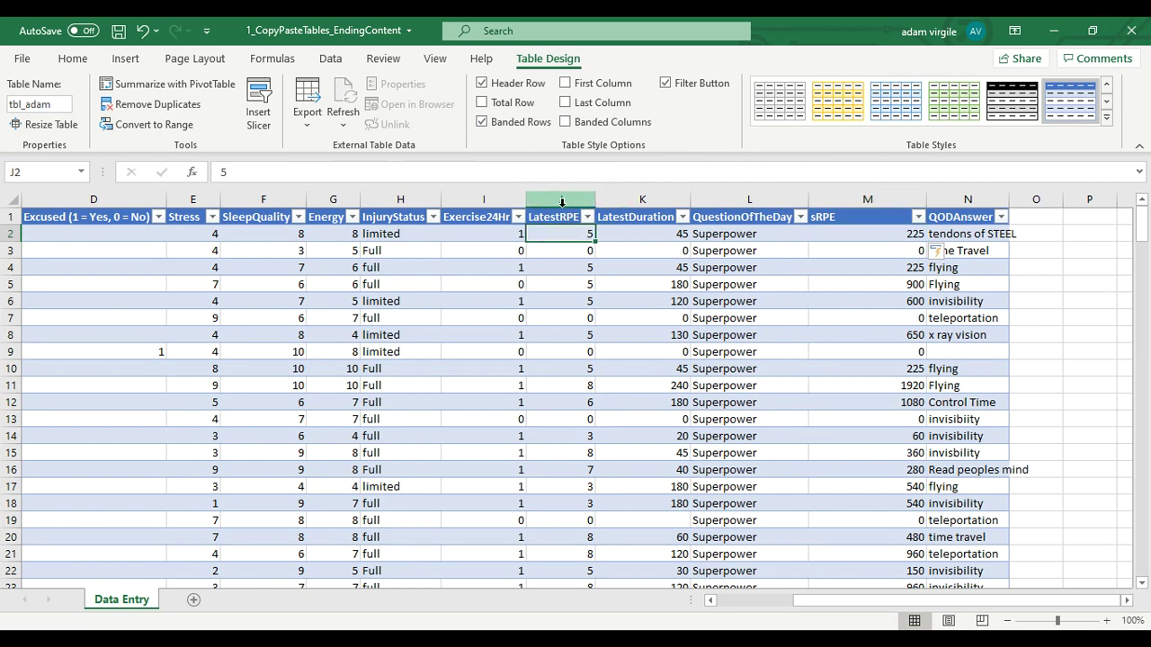
pyautogui.write('abc')
pyautogui.press('Return')
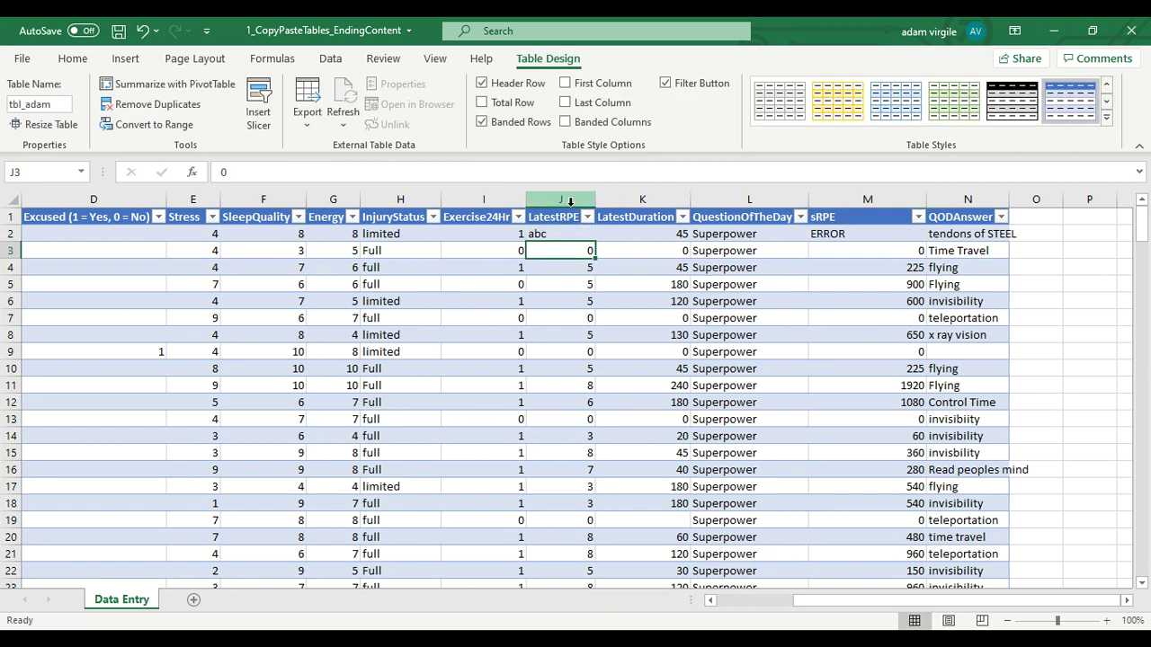
pyautogui.click(863, 233)
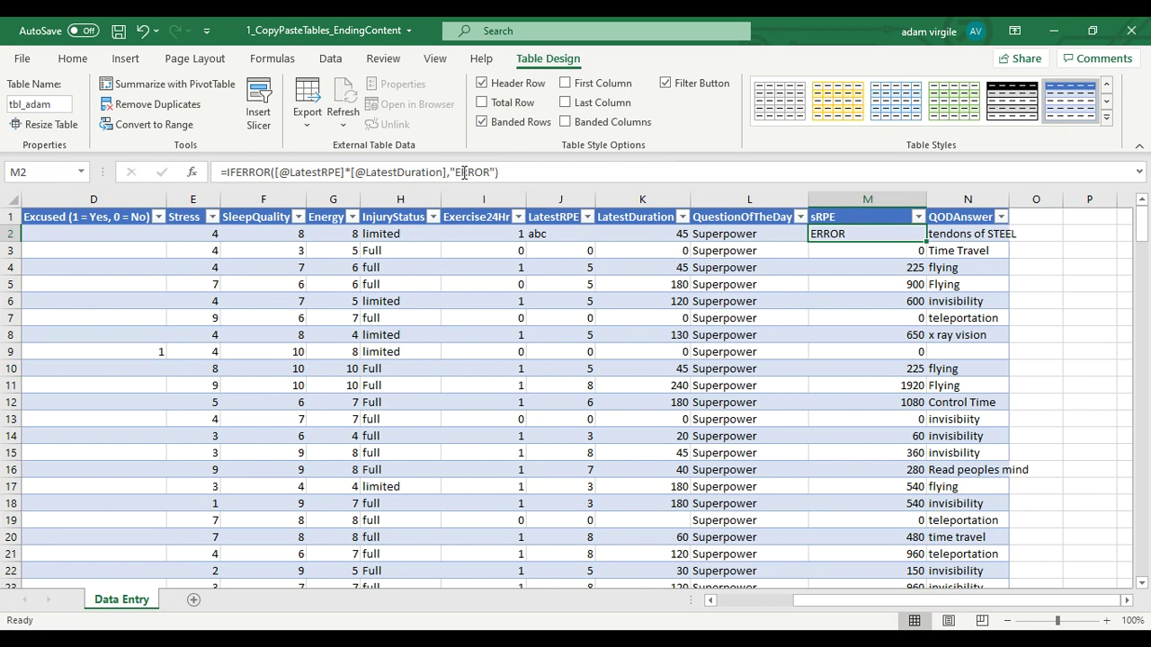
pyautogui.doubleClick(867, 234)
pyautogui.click(1081, 234)
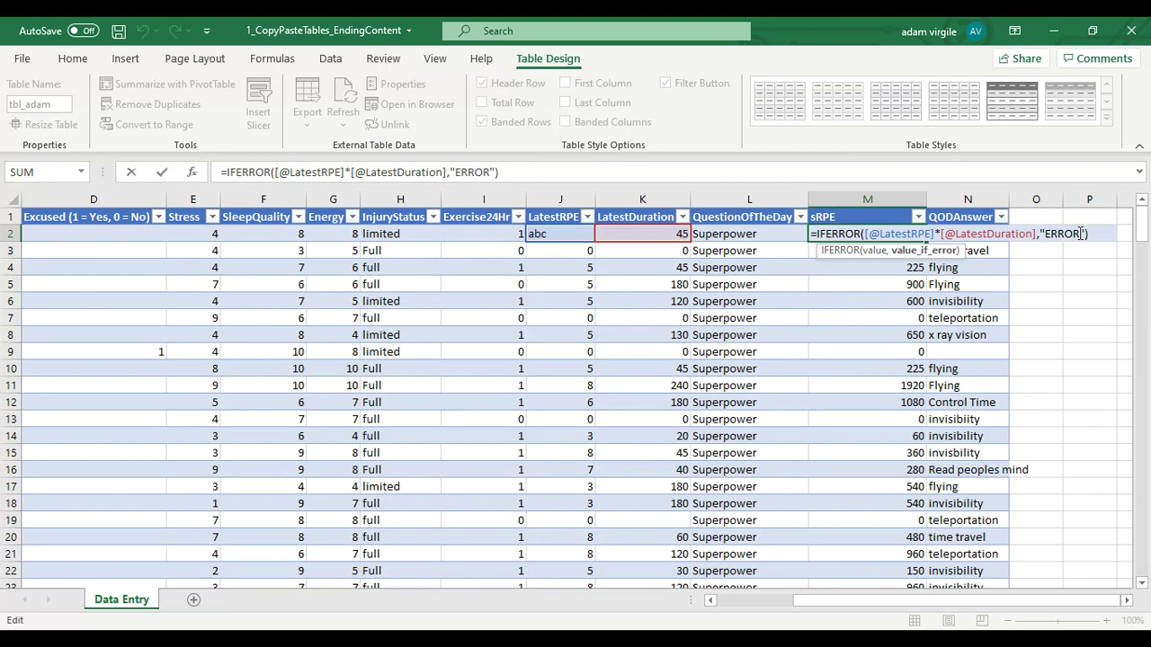
pyautogui.press('BackSpace')
pyautogui.press('BackSpace')
pyautogui.press('BackSpace')
pyautogui.press('BackSpace')
pyautogui.press('BackSpace')
pyautogui.press('Return')
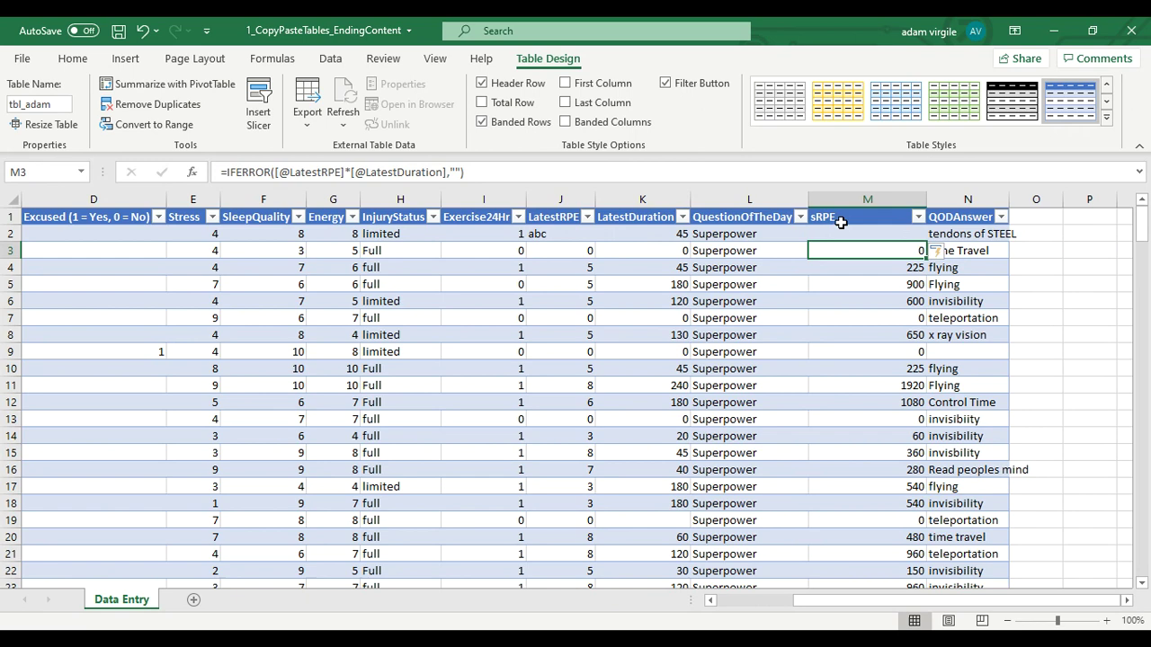
pyautogui.click(878, 233)
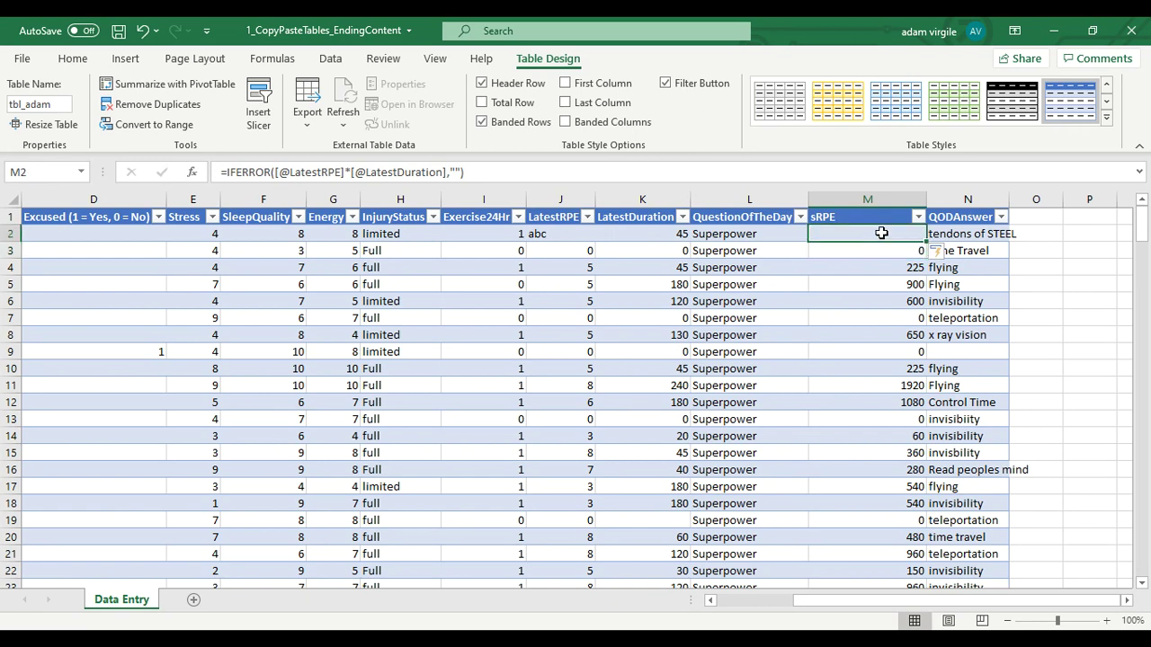
# Set the LatestRPE value in J2 to 5 and check the sRPE formula in M2 and its column header.
pyautogui.click(555, 235)
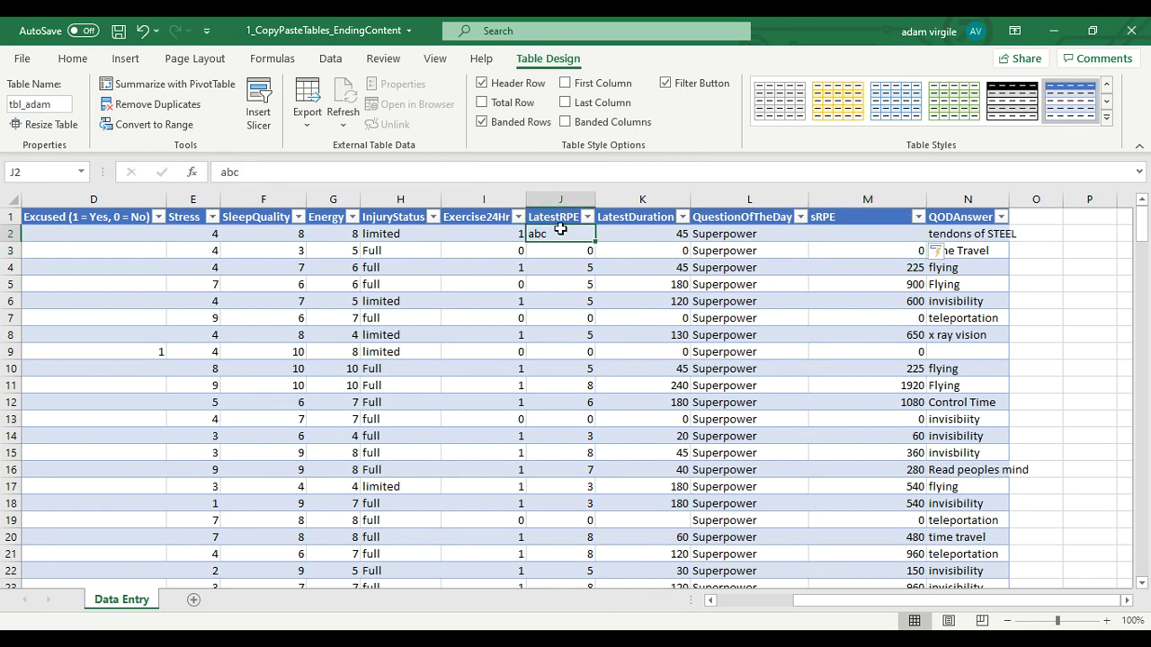
pyautogui.write('5')
pyautogui.press('Return')
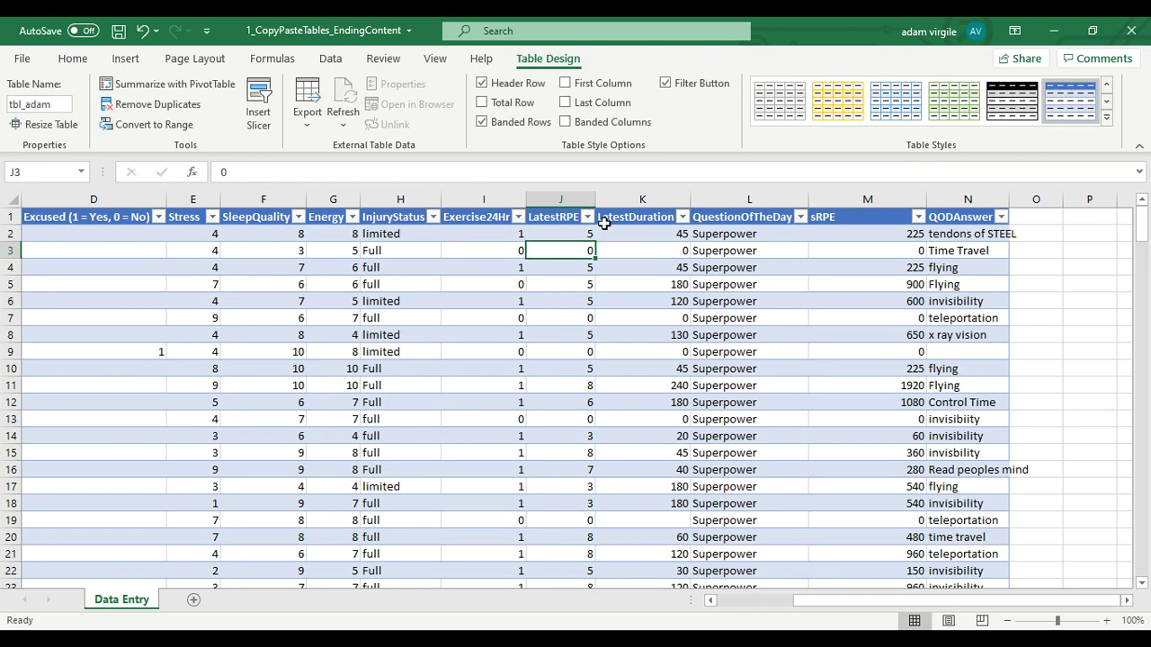
pyautogui.click(861, 239)
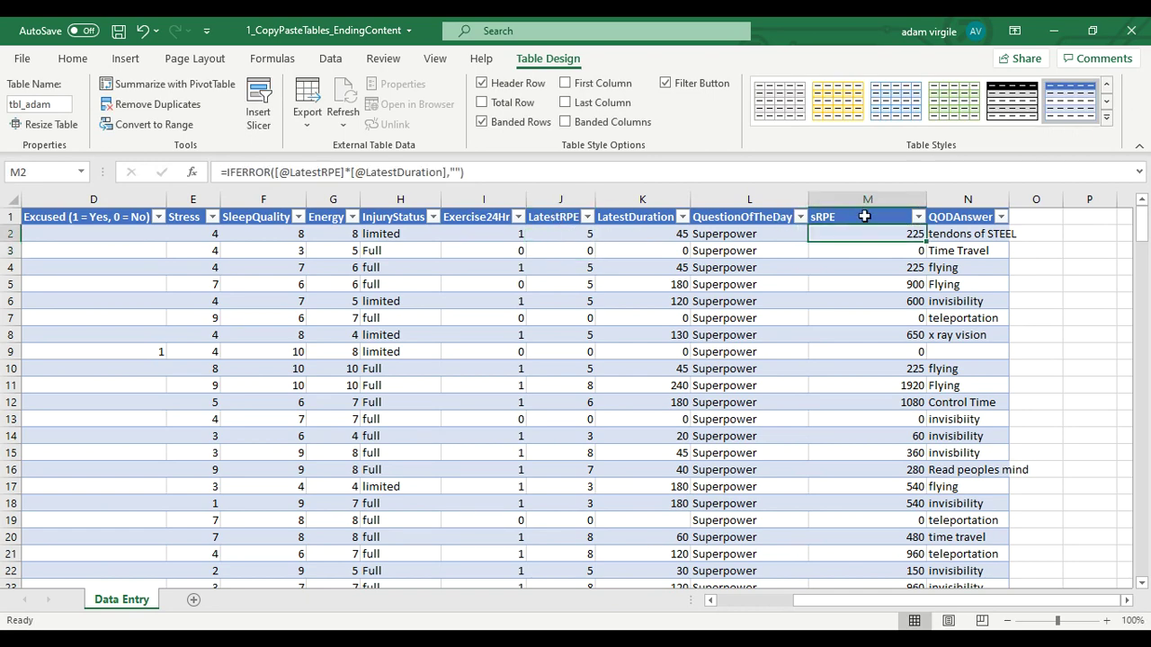
pyautogui.click(864, 216)
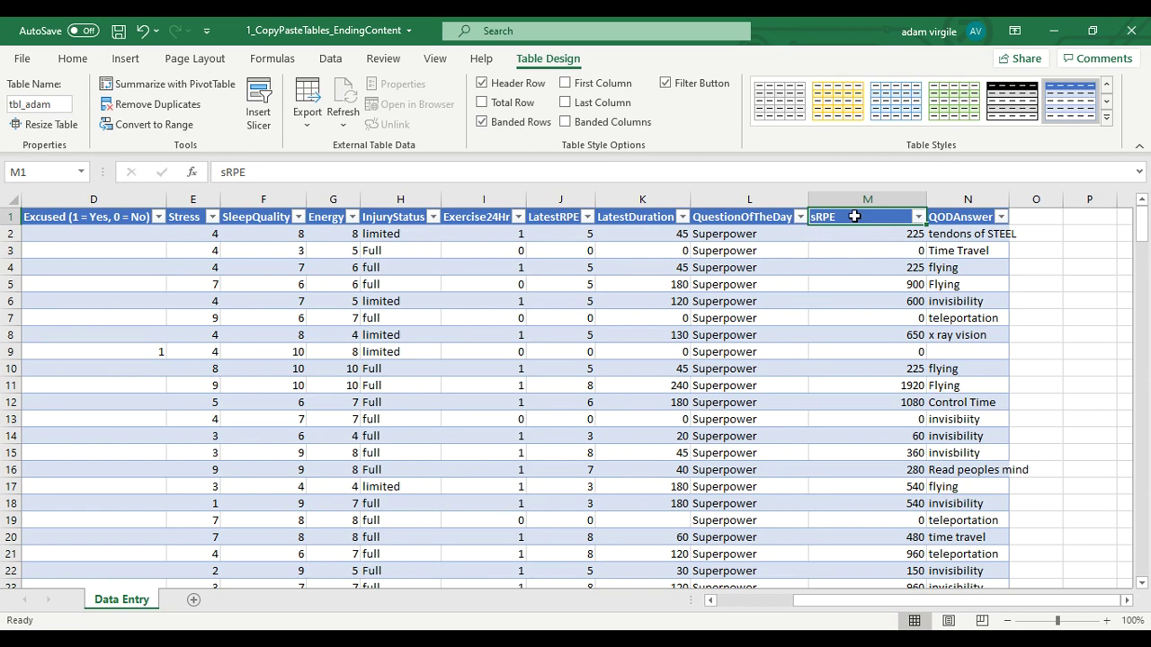